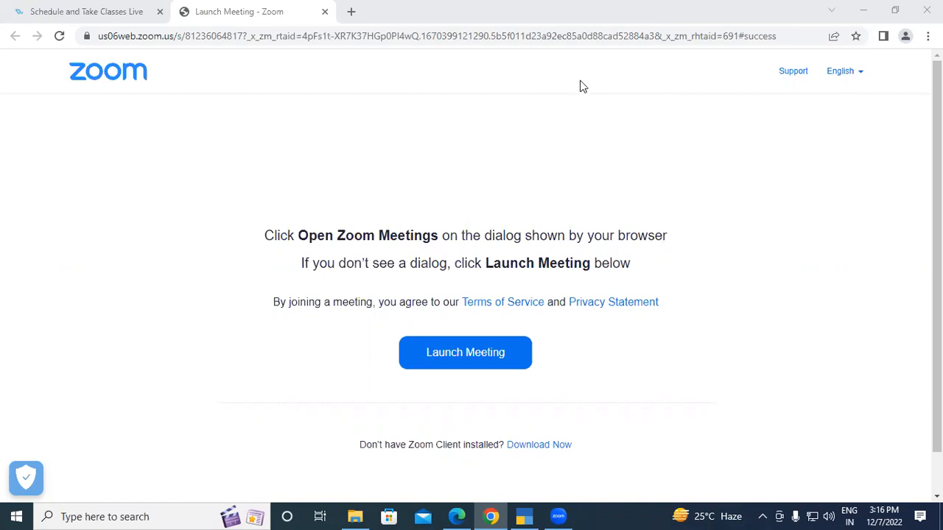
Step: Switch to the Tally Prime PDF and read exercise 7, the Supreme Computers cash receipt with cash discount
key(alt+Tab)
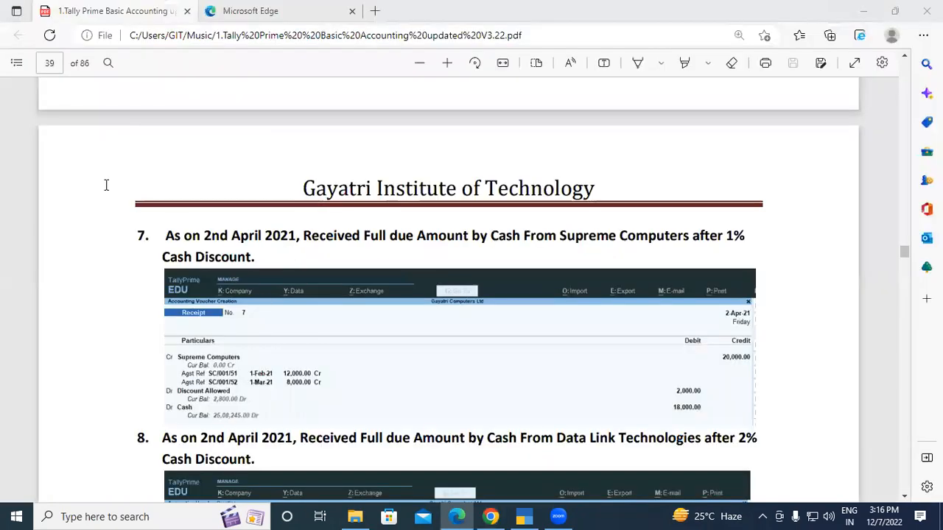
click(268, 236)
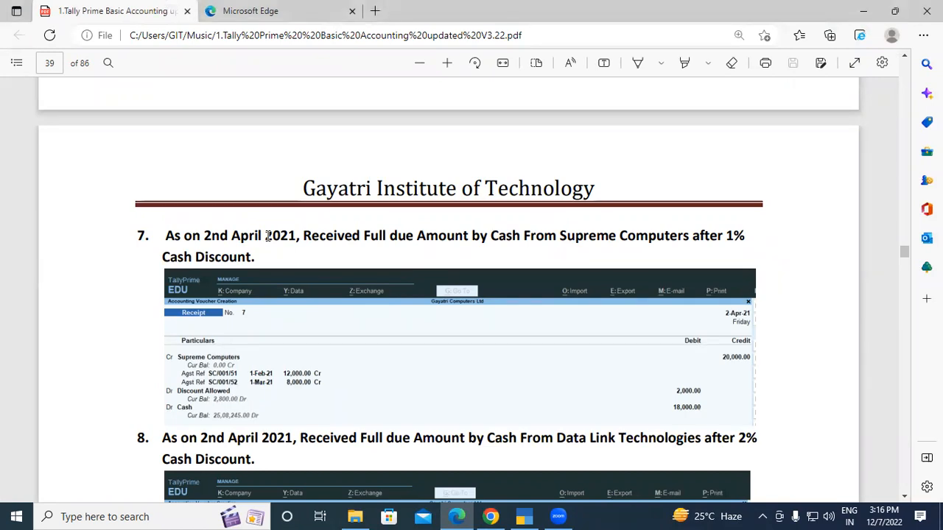
double_click(268, 235)
click(268, 236)
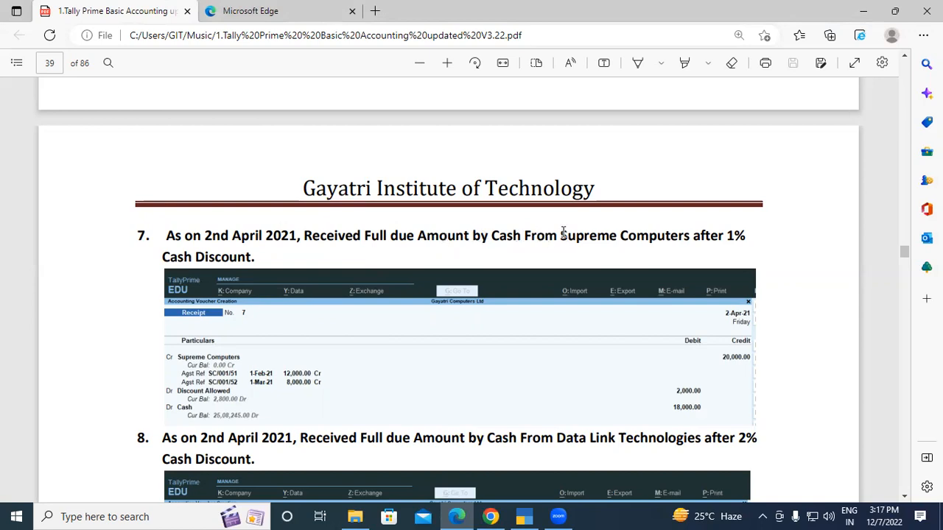
drag(573, 235, 677, 240)
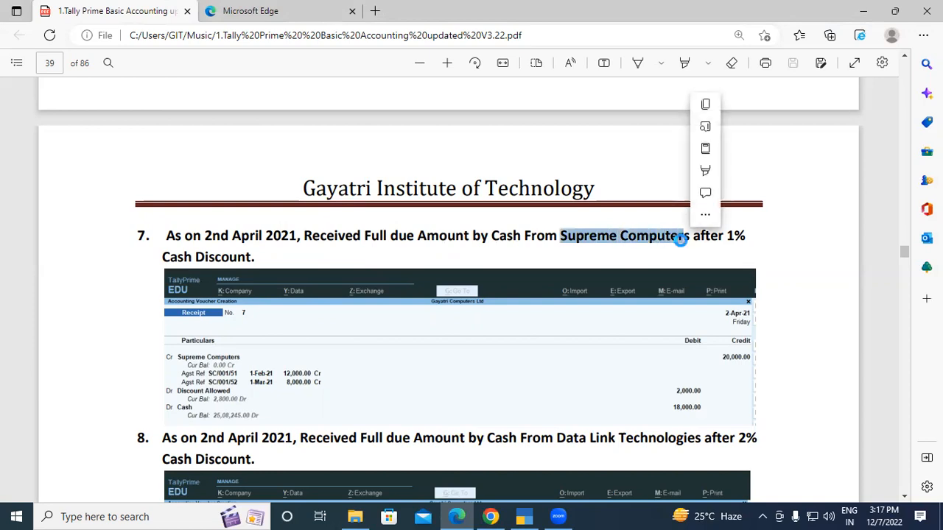
click(682, 241)
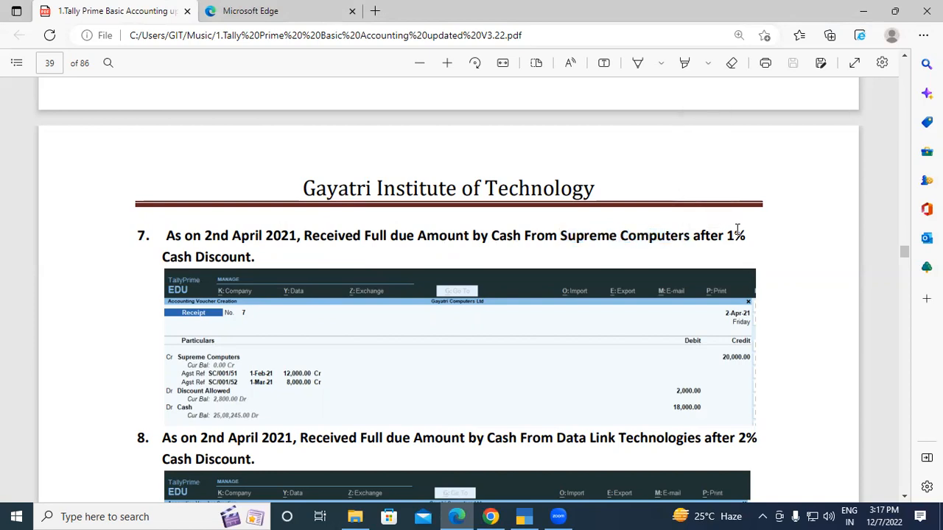
drag(725, 237, 736, 236)
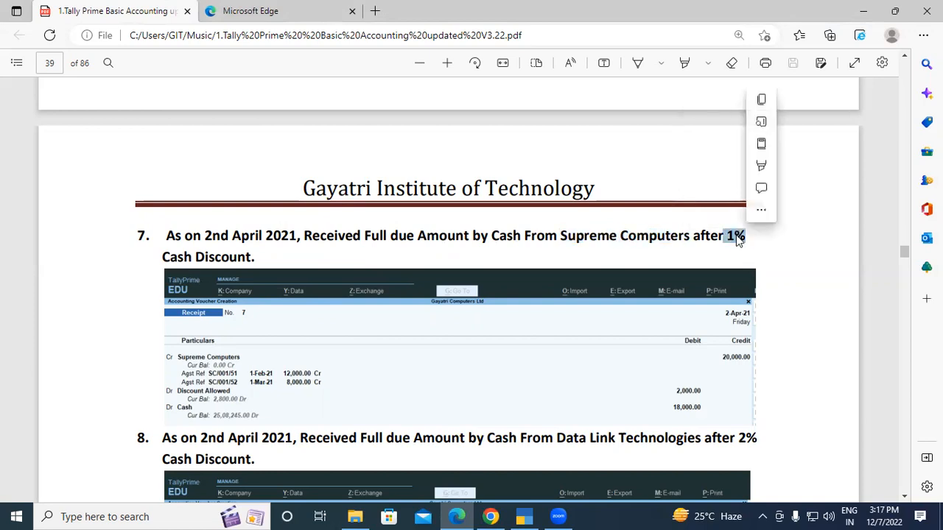
click(439, 250)
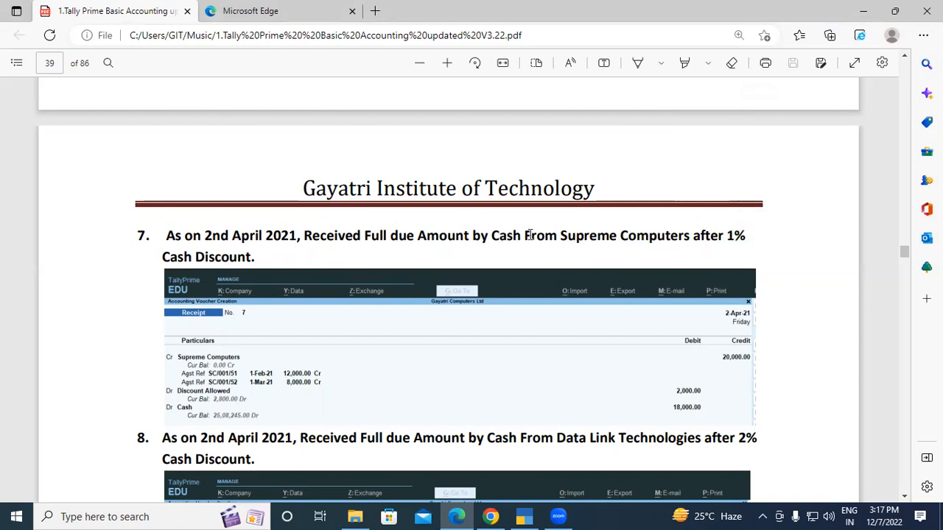
drag(560, 236, 679, 246)
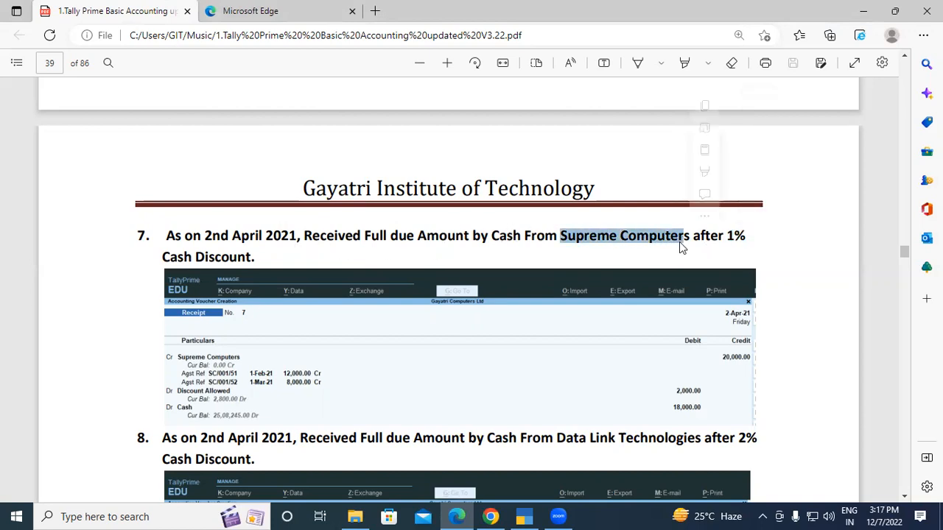
click(681, 243)
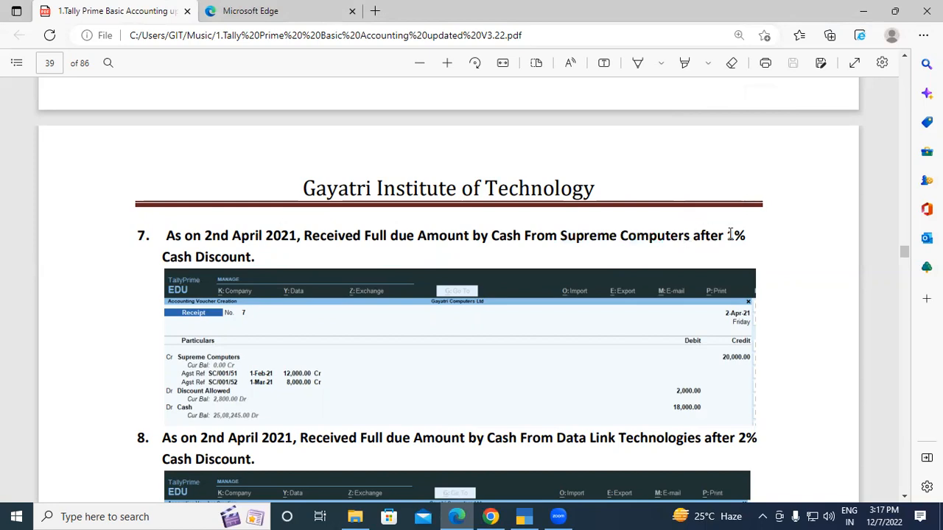
drag(727, 235, 734, 237)
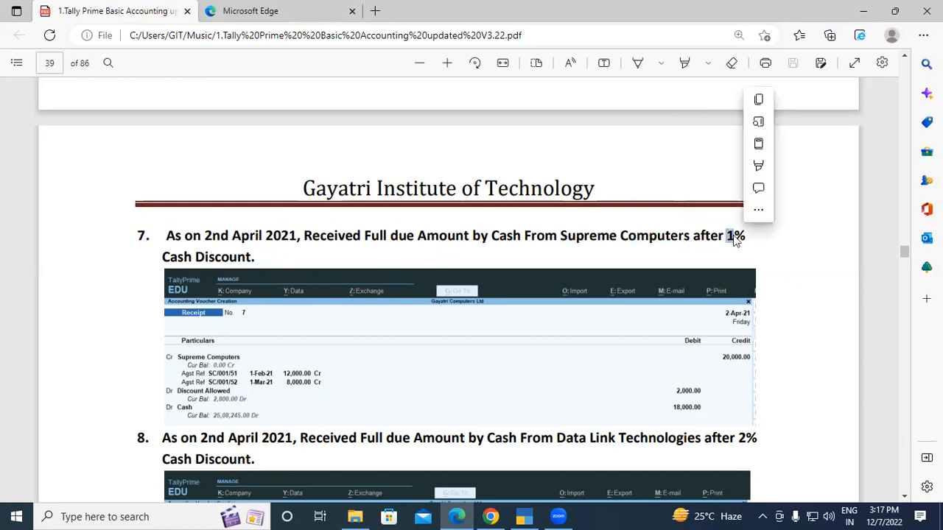
click(685, 238)
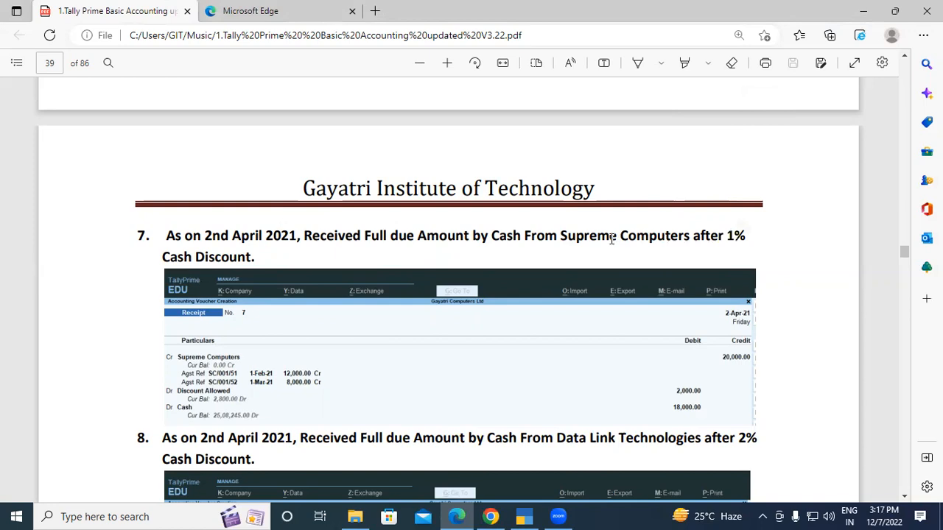
drag(490, 236, 516, 236)
click(514, 237)
drag(492, 236, 661, 242)
click(523, 237)
click(663, 243)
drag(193, 256, 264, 252)
click(264, 252)
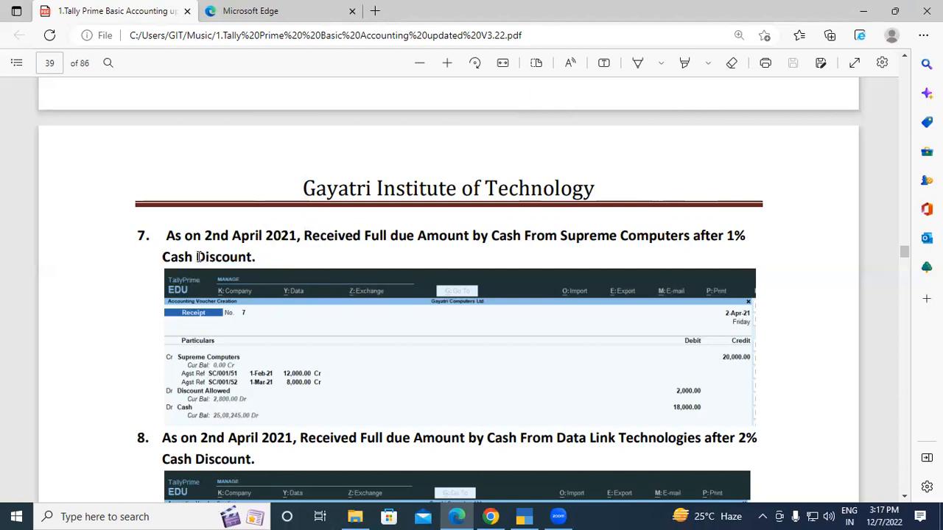
drag(195, 257, 229, 260)
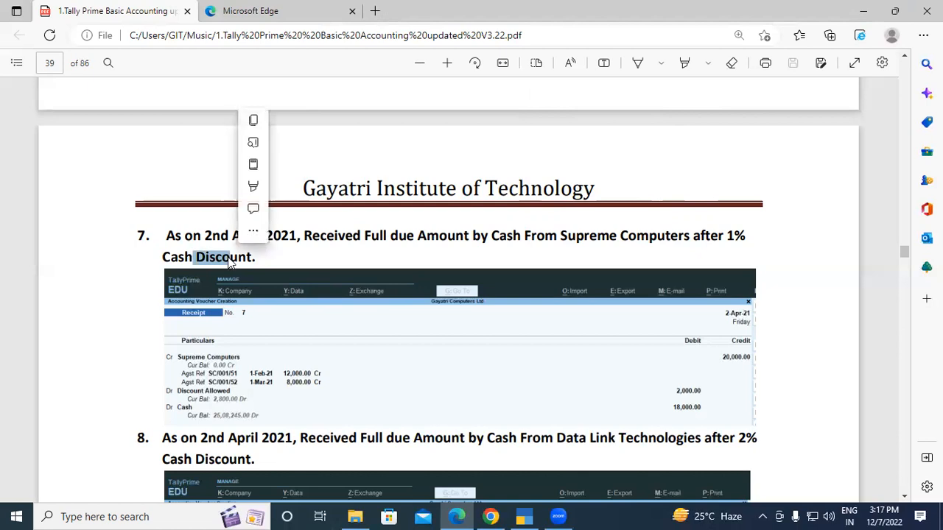
click(551, 241)
drag(562, 236, 661, 246)
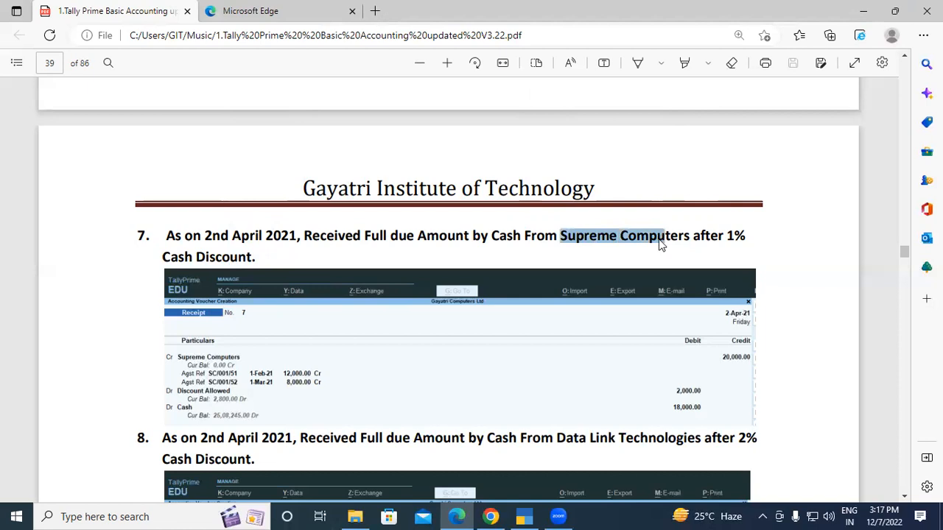
click(660, 240)
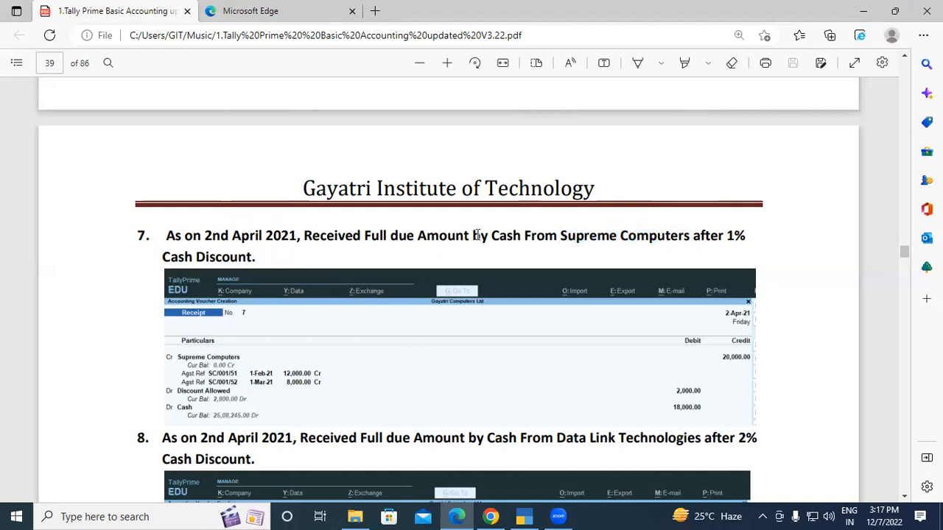
double_click(508, 234)
drag(561, 236, 662, 238)
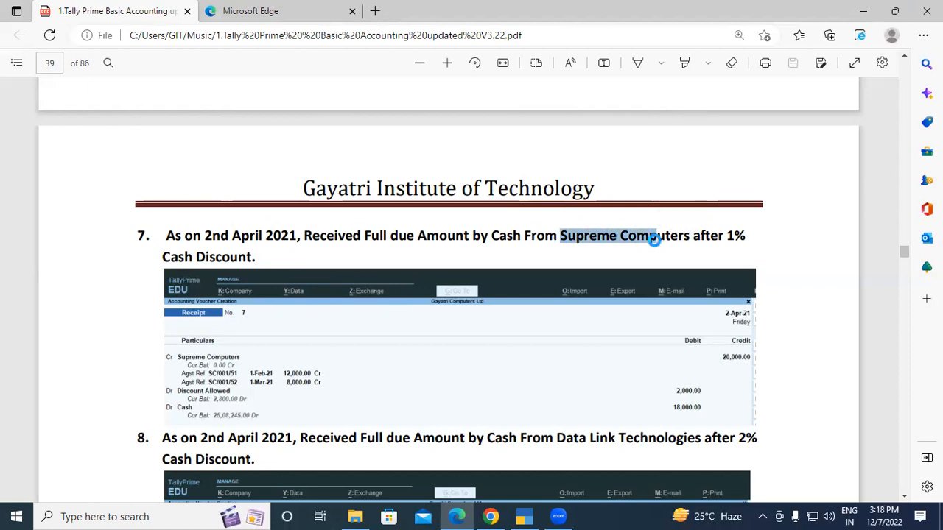
click(655, 240)
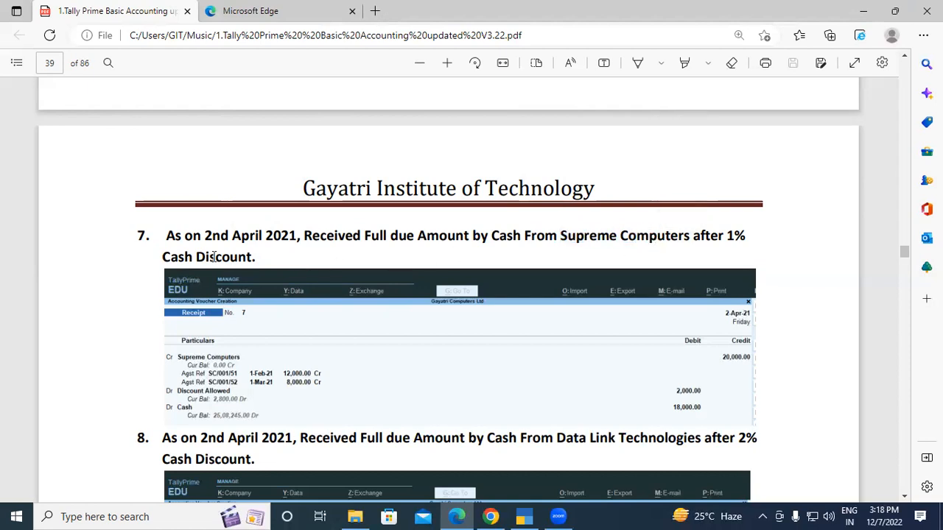
drag(196, 256, 259, 256)
click(259, 255)
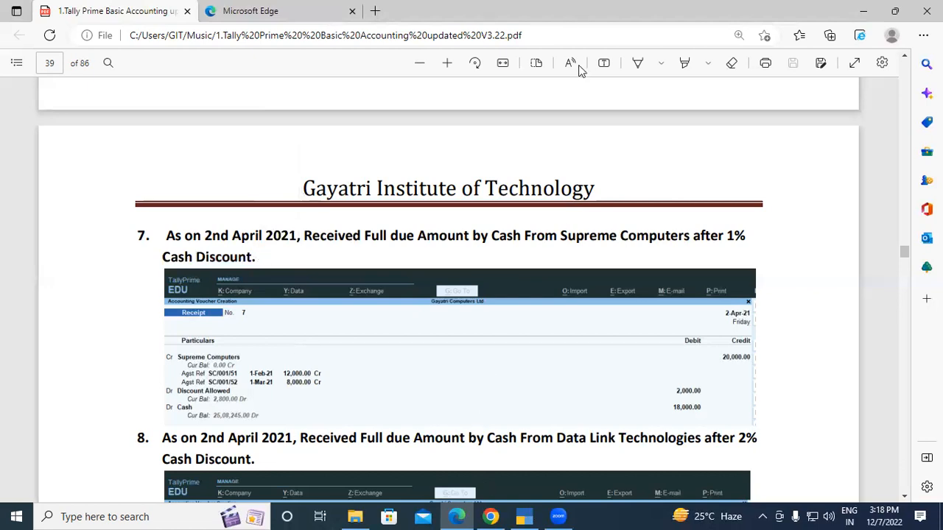
Step: Switch to TallyPrime and start a new Receipt voucher for Gayatri Computer Pvt.Ltd
key(alt+Tab)
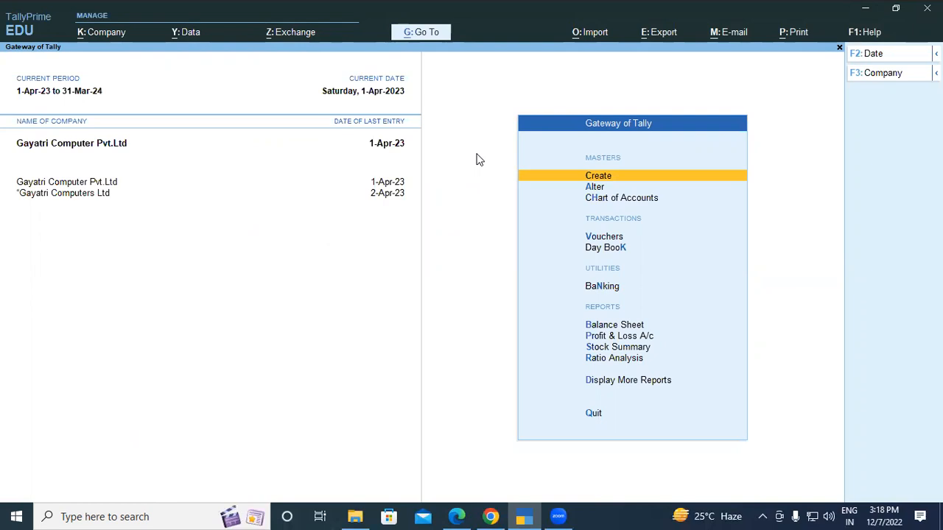
key(Down)
key(Down)
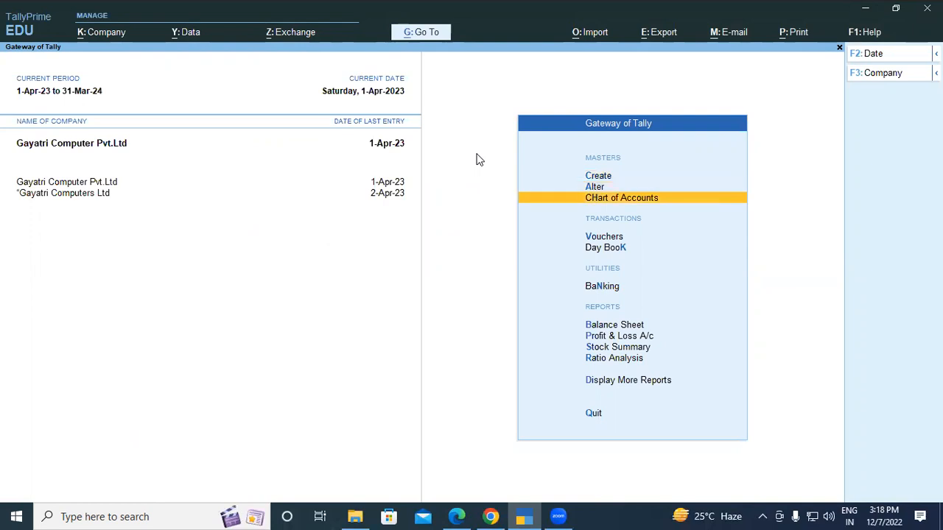
key(Down)
key(Return)
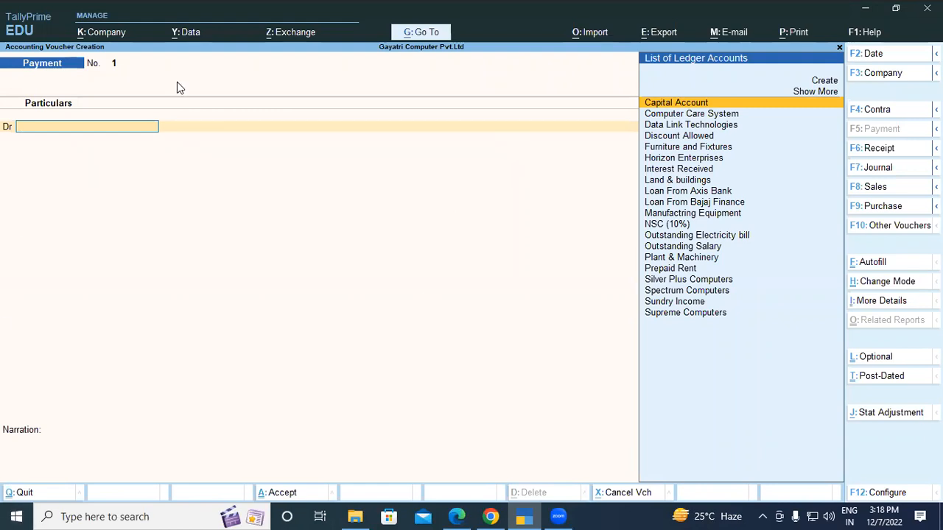
click(876, 150)
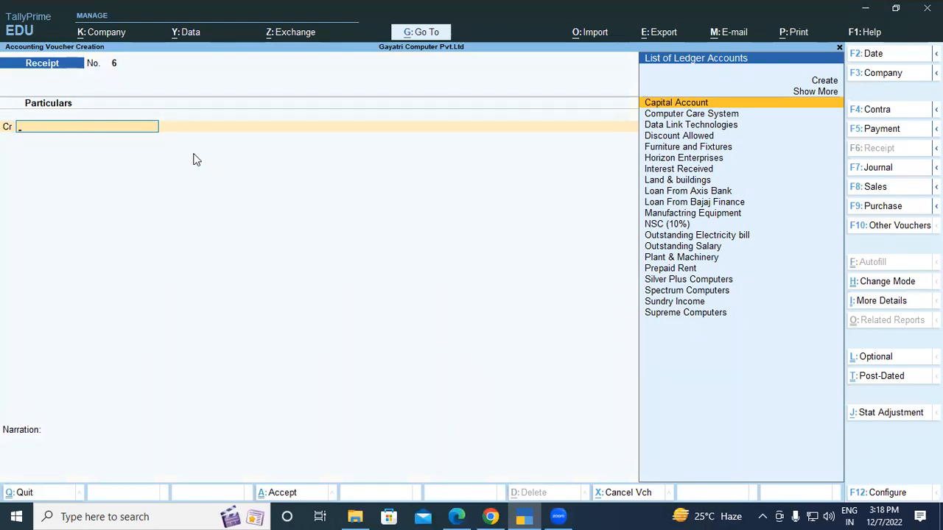
Step: Credit the Supreme Computers ledger and allocate 12,000.00 as an Agst Ref to pending bill SC/001/51
text(Su)
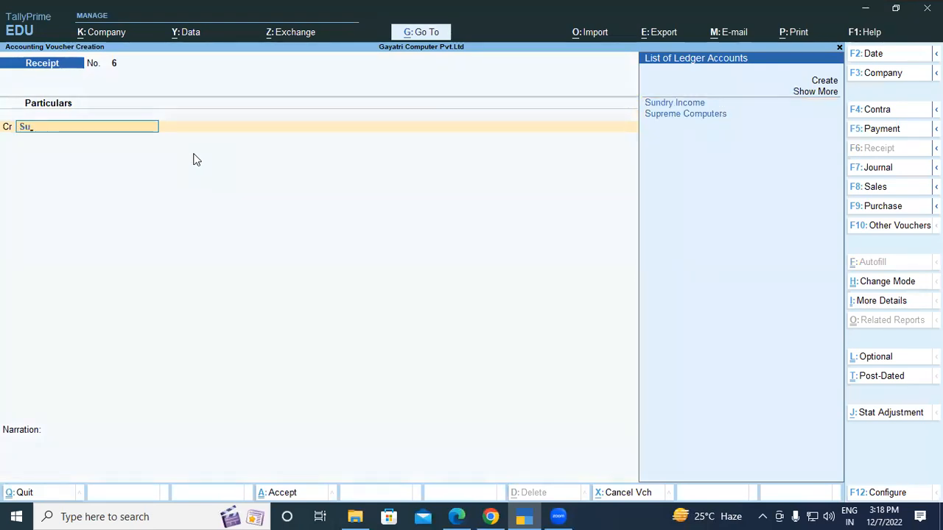
key(Down)
key(Return)
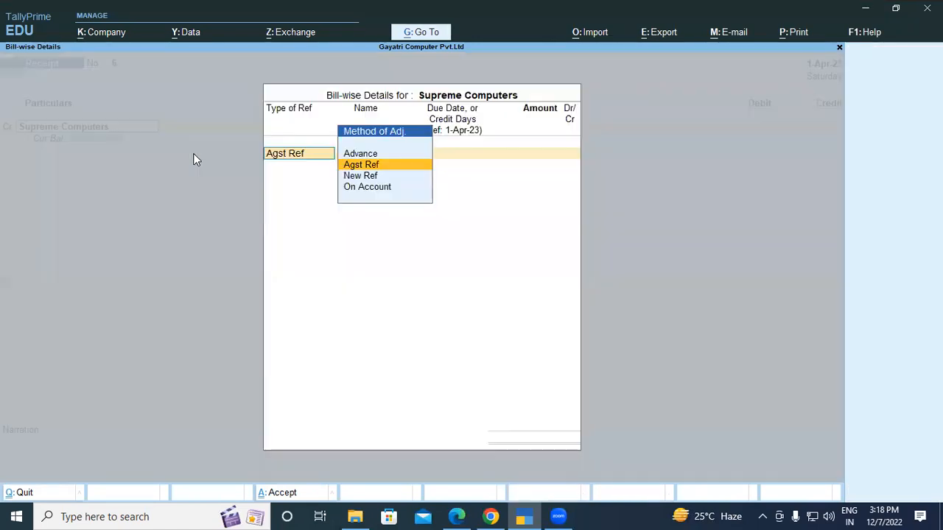
key(Return)
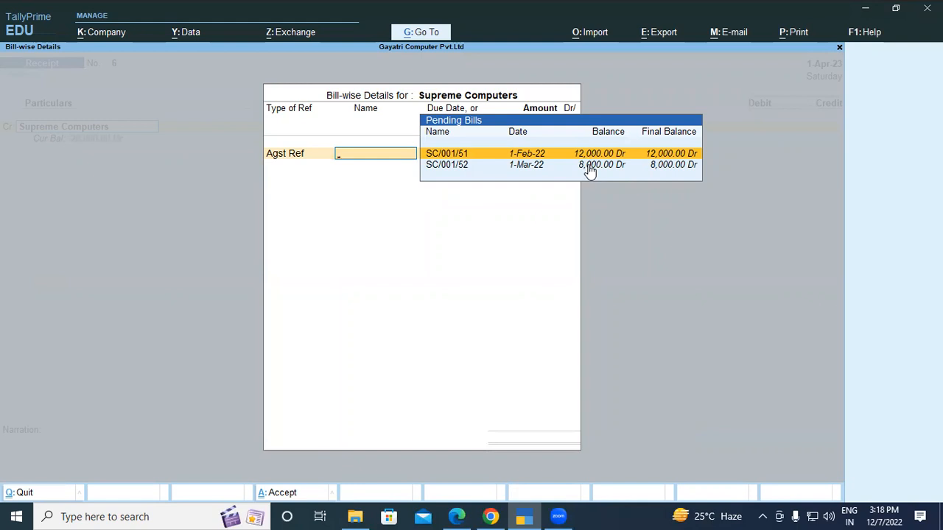
key(Return)
key(Return)
key(Return)
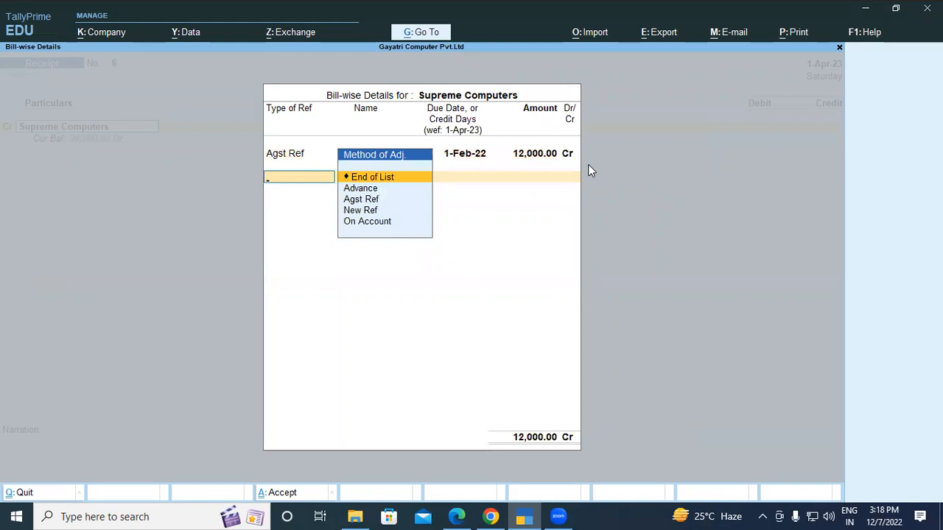
Step: Allocate 8,000.00 as an Agst Ref to pending bill SC/001/52 and finish the bill-wise details
key(Down)
key(Down)
key(Return)
key(Return)
key(Return)
key(Return)
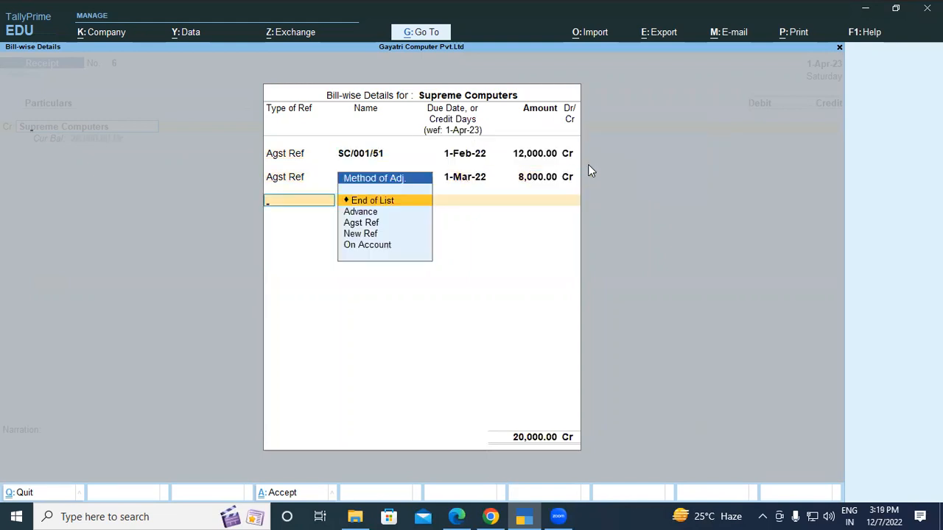
key(Return)
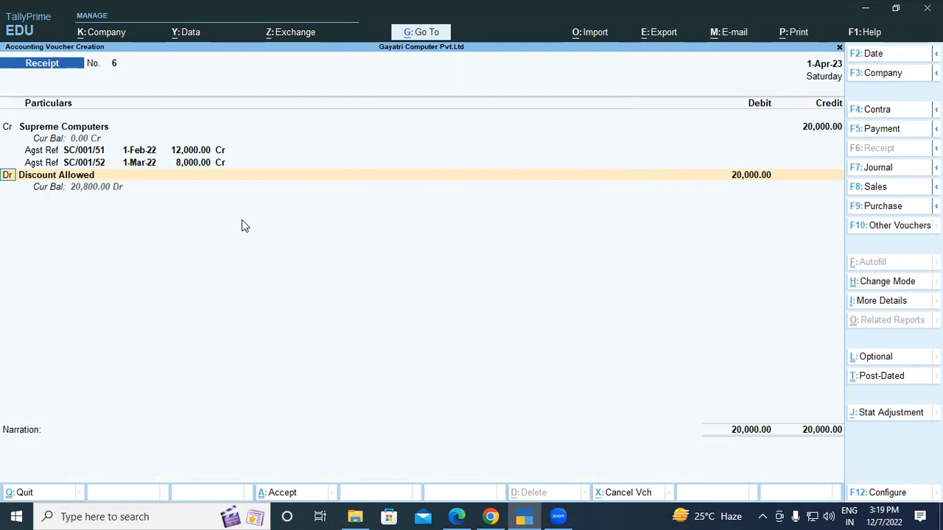
Step: Calculate the cash discount as 20000*10/100 in the built-in calculator and return to the voucher
key(ctrl+n)
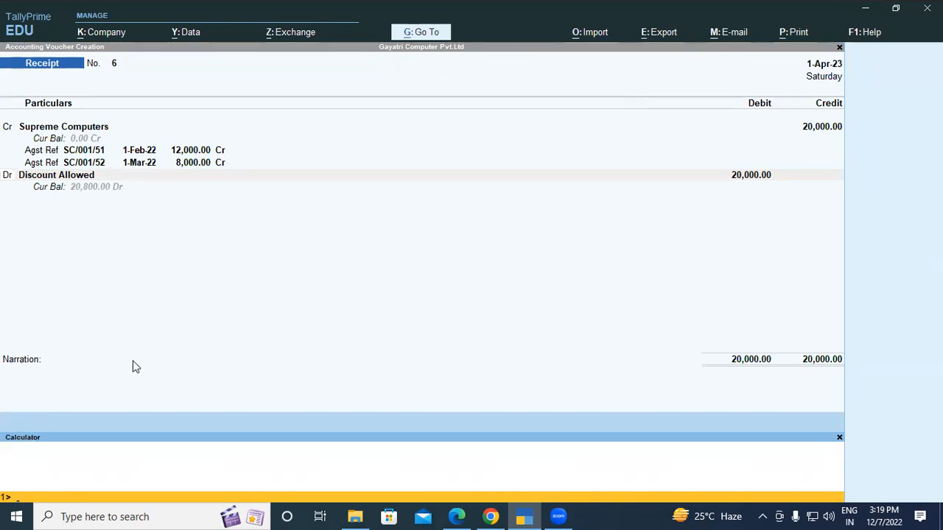
text(20000*10/100)
key(Return)
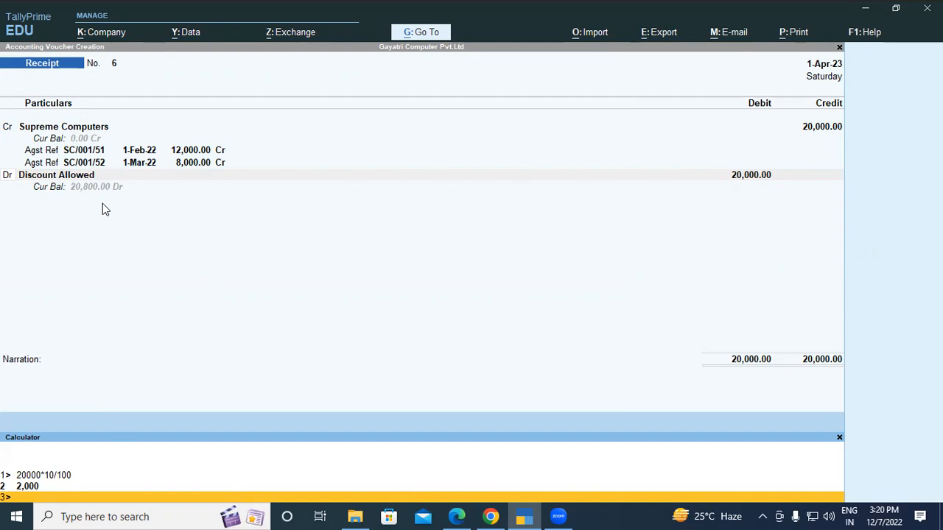
key(ctrl+m)
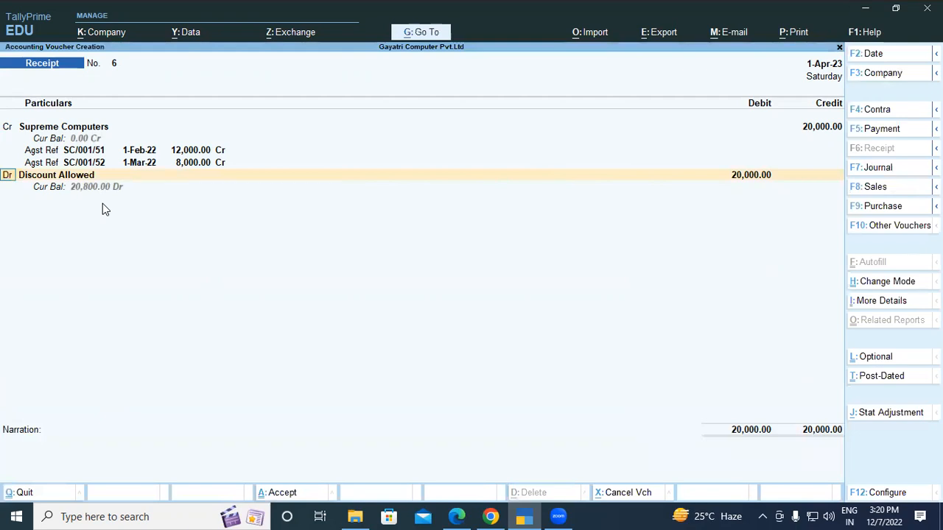
Step: Set the debit amount of the Discount Allowed line to 2000
key(Return)
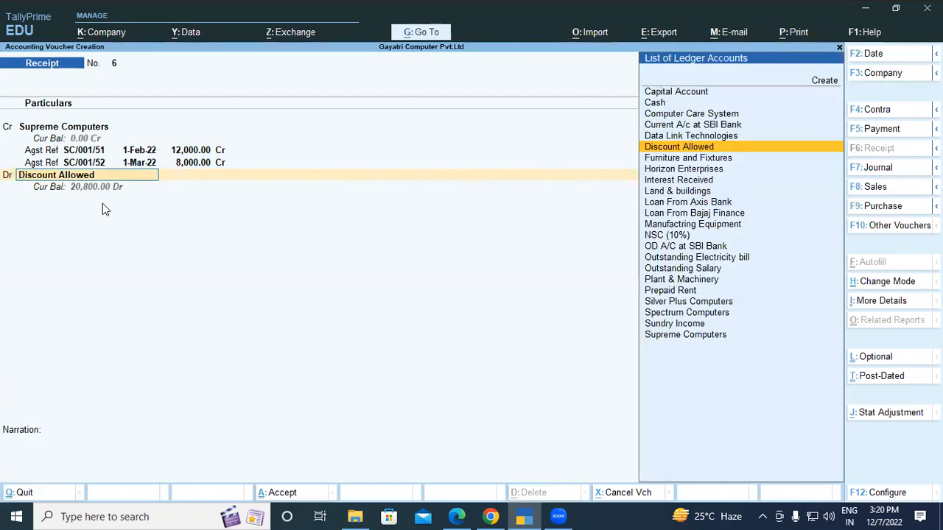
key(Return)
text(2000)
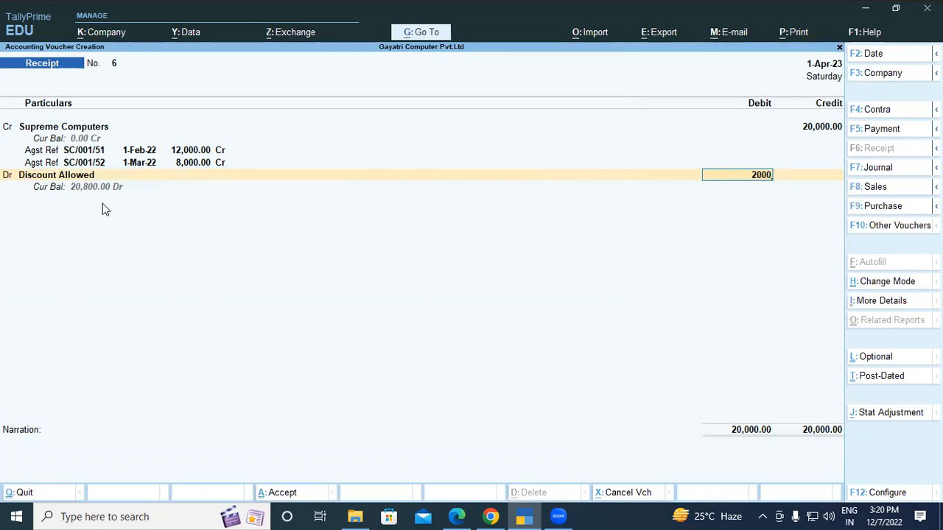
key(Return)
Step: Accept the discount amount and debit the Cash ledger with the remaining 18,000.00
key(Return)
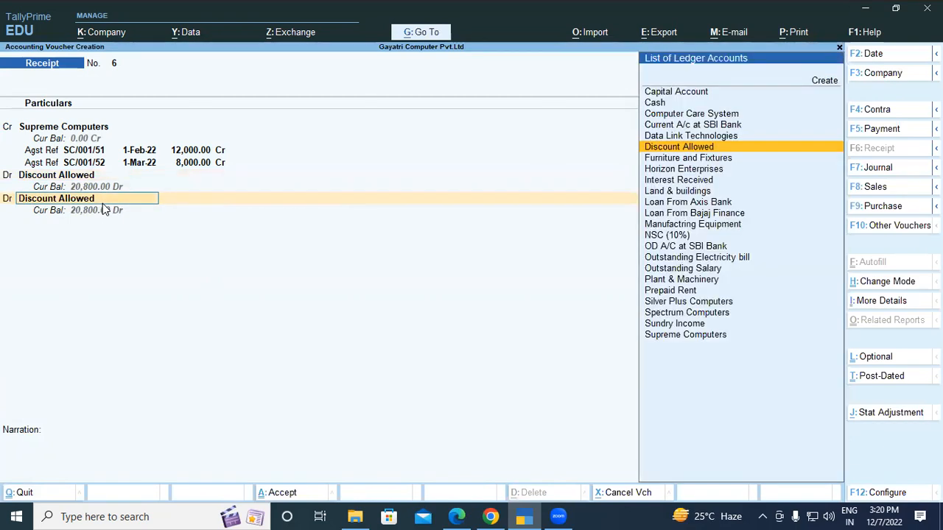
text(C)
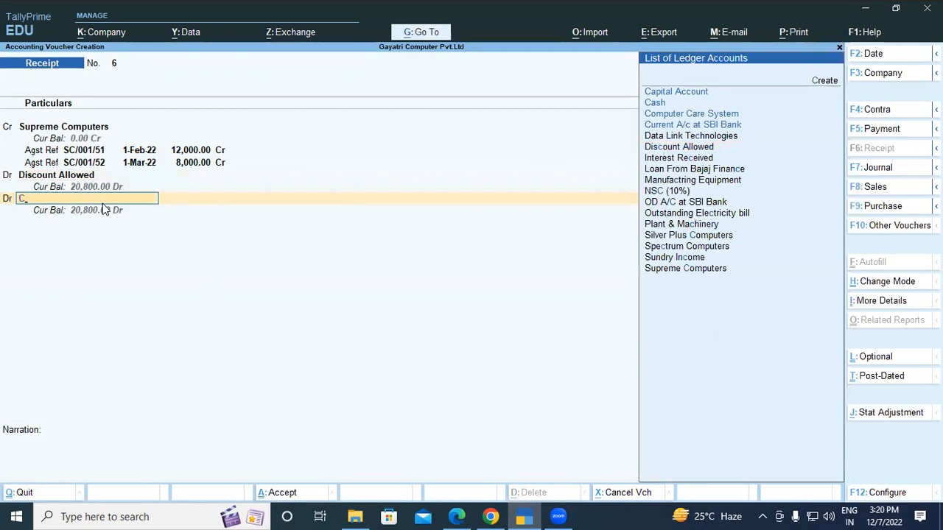
text(ash)
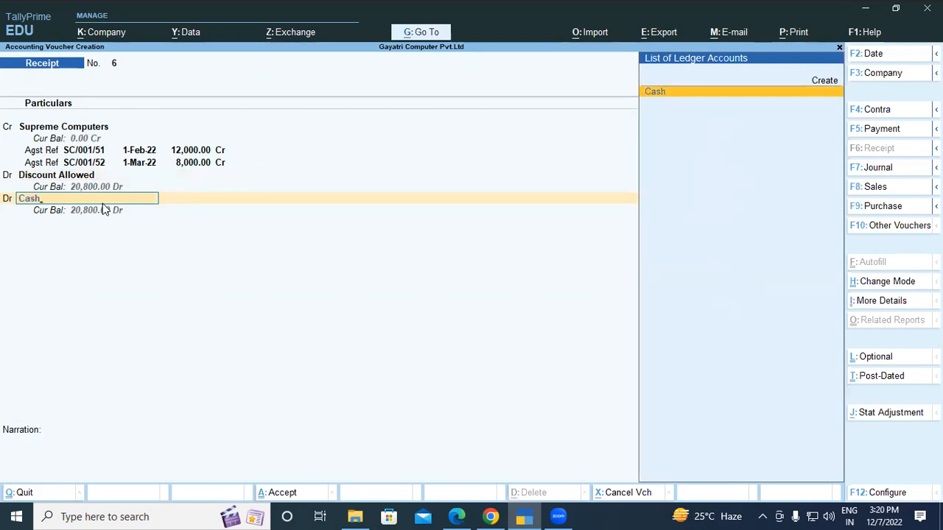
key(Return)
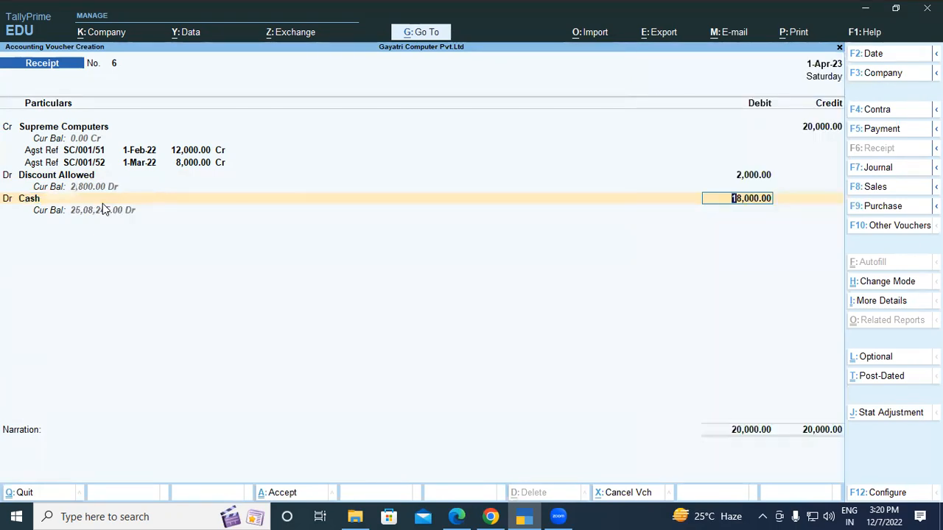
key(Return)
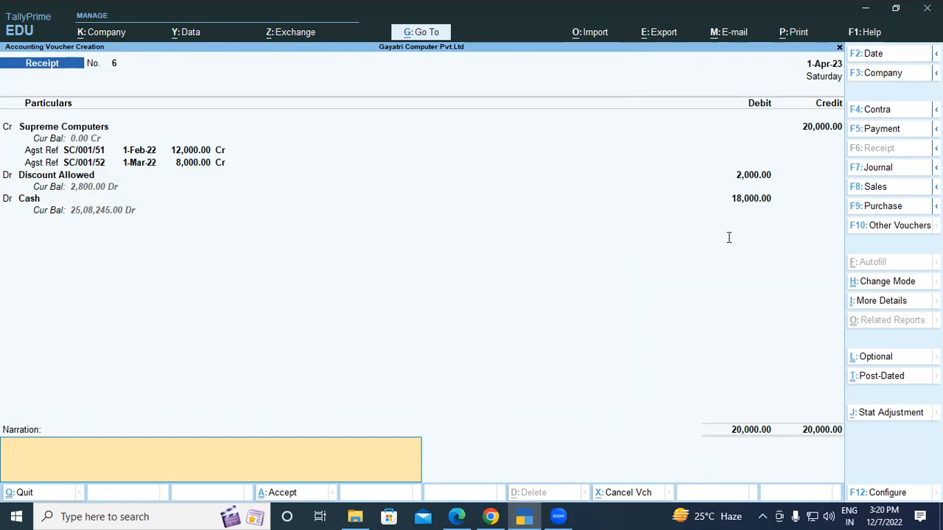
Step: Check the receipt against exercise 7 in the Edge PDF and save the TallyPrime voucher without a narration
key(alt+Tab)
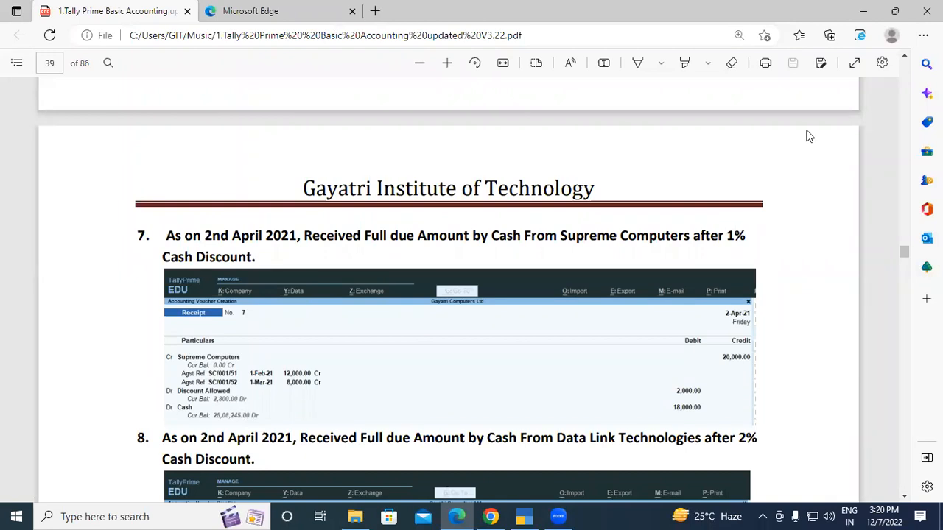
key(alt+Tab)
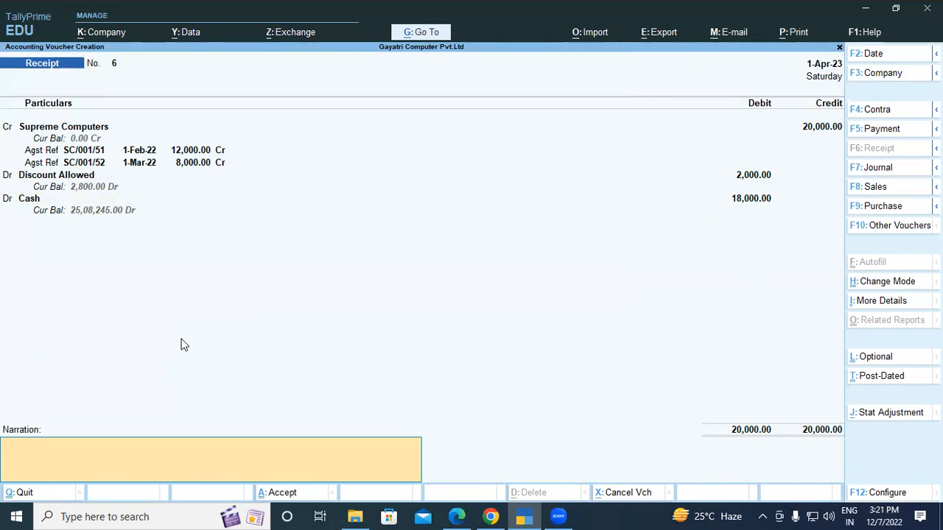
key(Return)
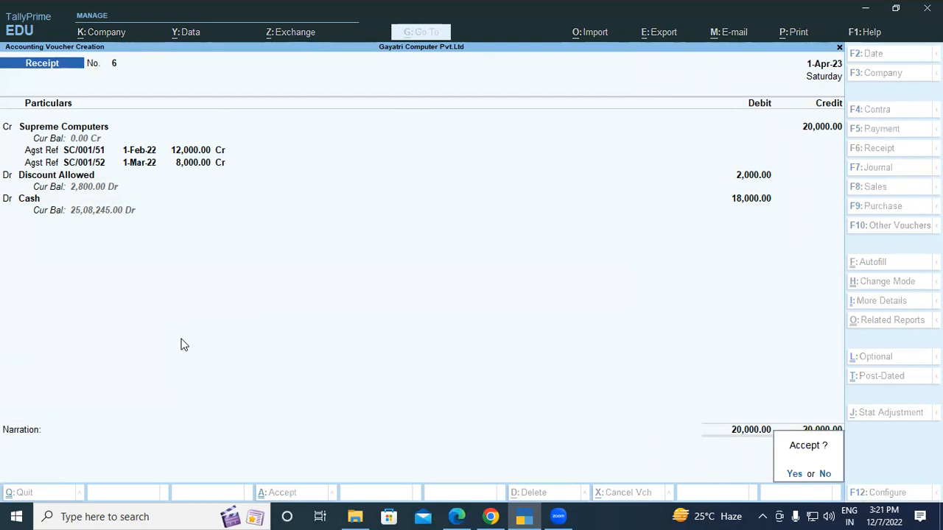
key(Return)
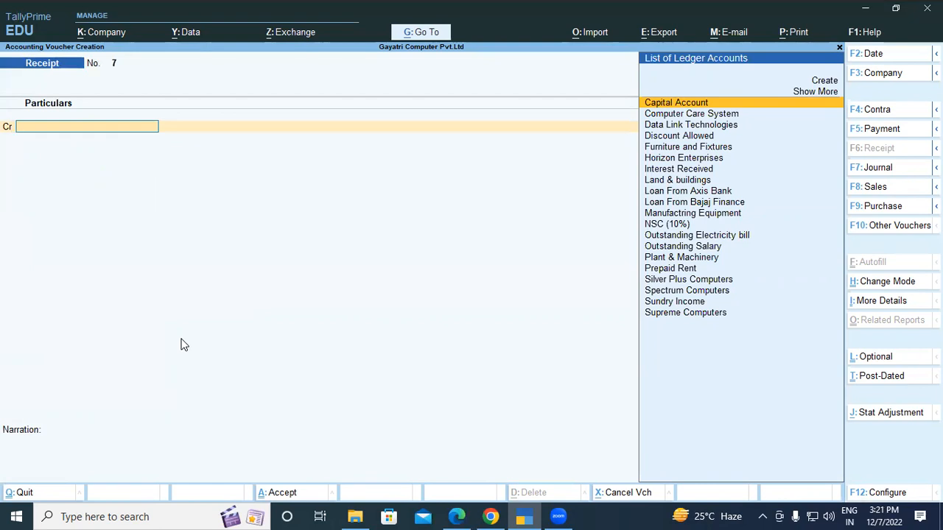
key(Escape)
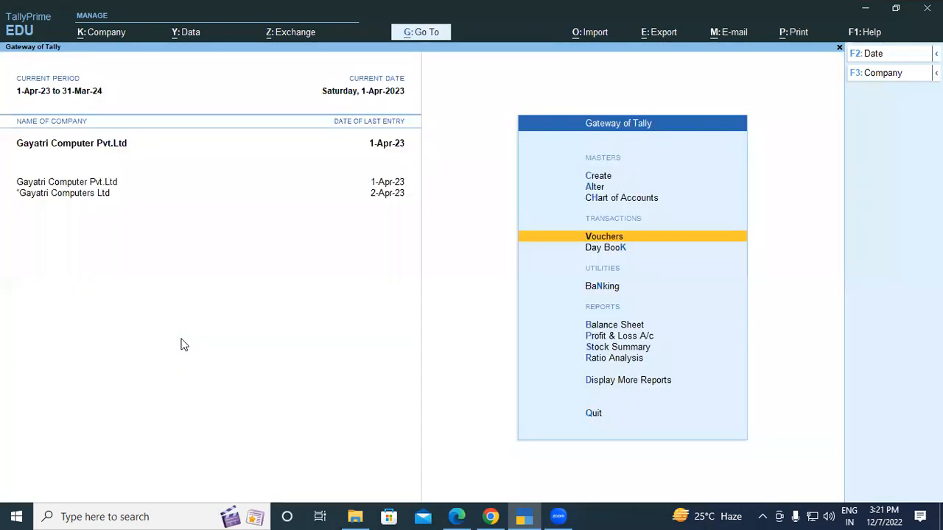
Step: Review the Supreme Computers receipt, voucher no. 6, in the Day Book's detailed view and return to the Gateway of Tally
key(Down)
key(Return)
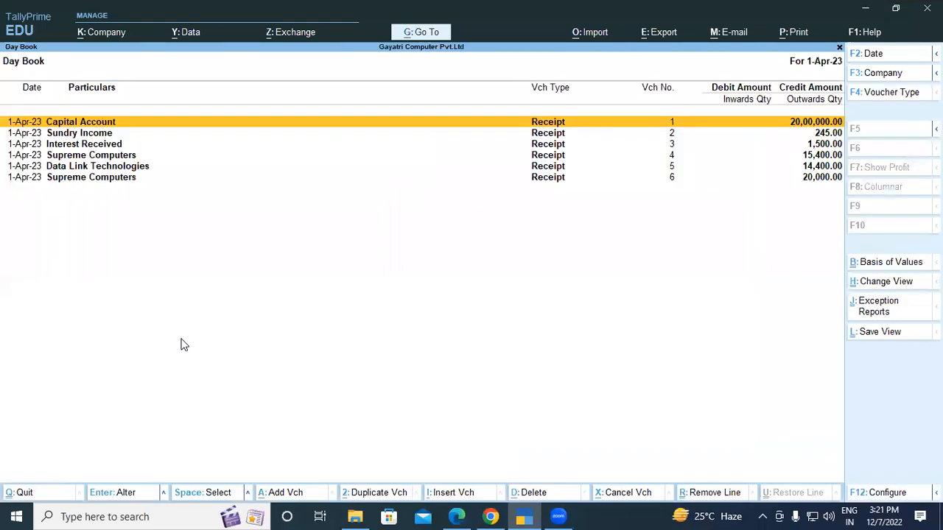
key(Down)
key(Down)
key(Down)
key(Down)
key(Down)
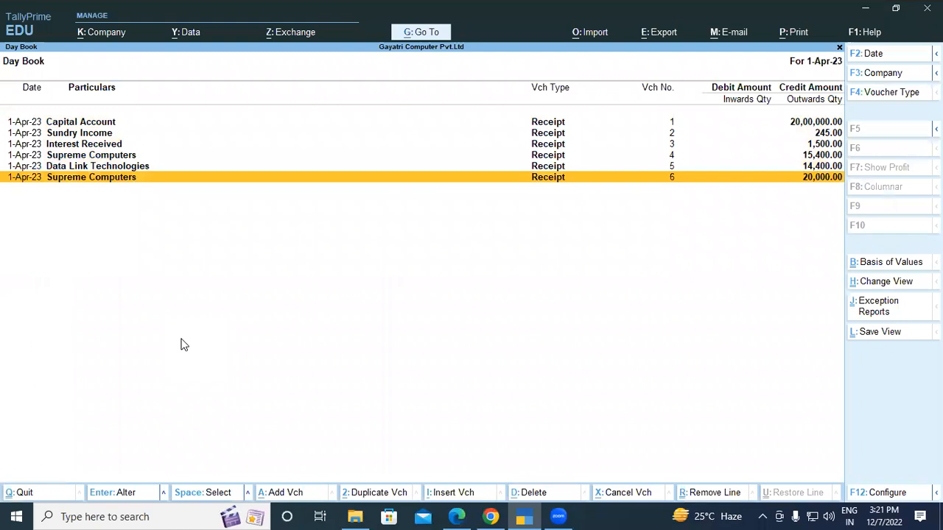
key(alt)
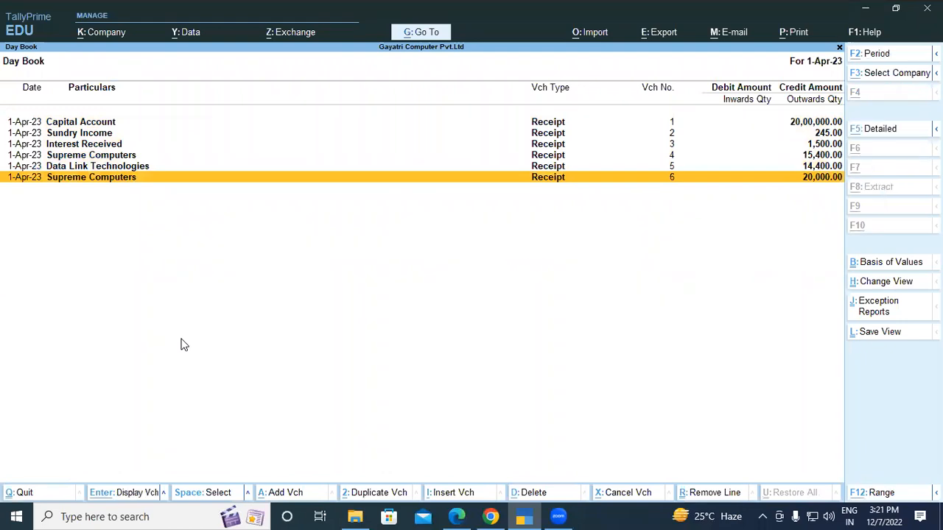
key(alt+f5)
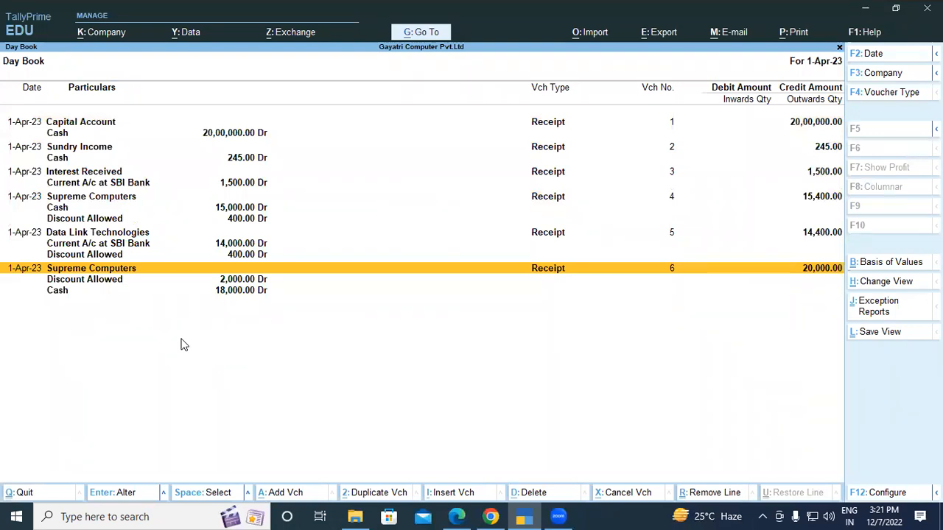
key(Escape)
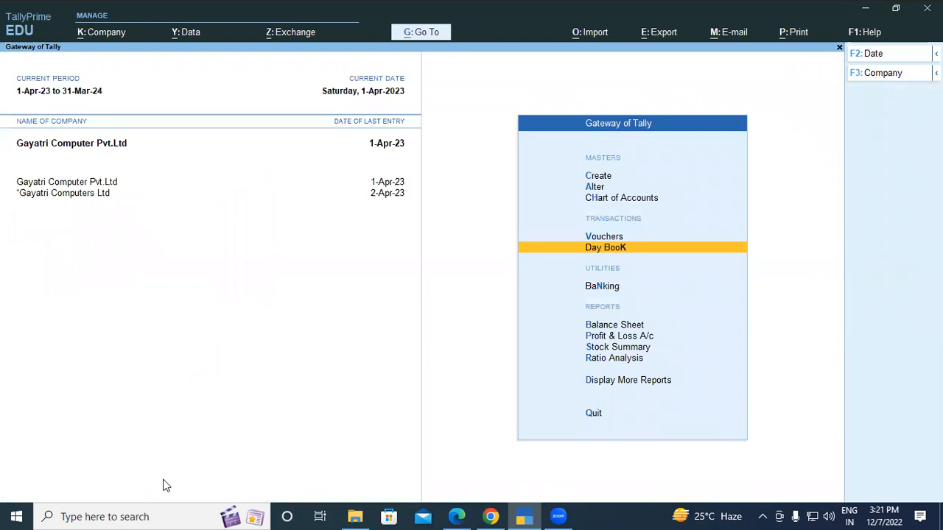
Step: Switch to the exercise PDF in Edge and examine exercise 8, the cash receipt from Data Link Technologies
click(457, 517)
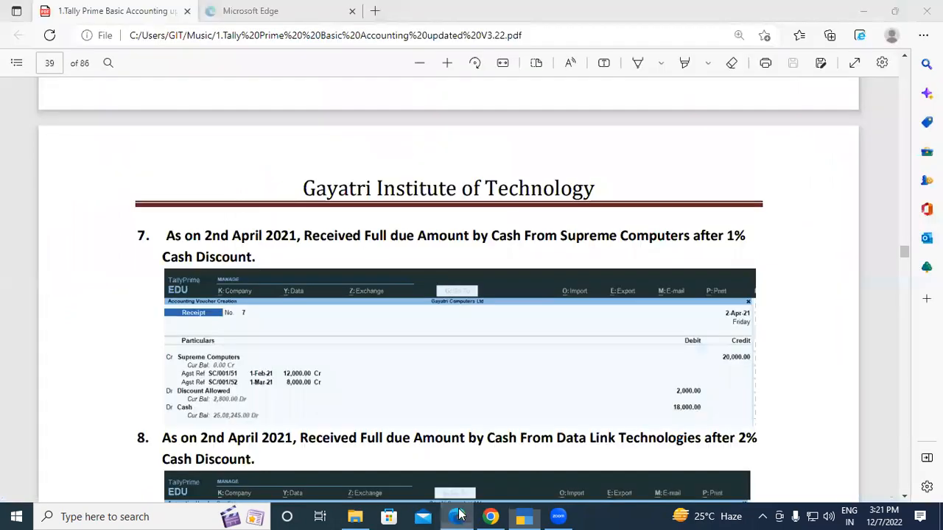
scroll(460, 272, down, 2)
scroll(387, 312, down, 1)
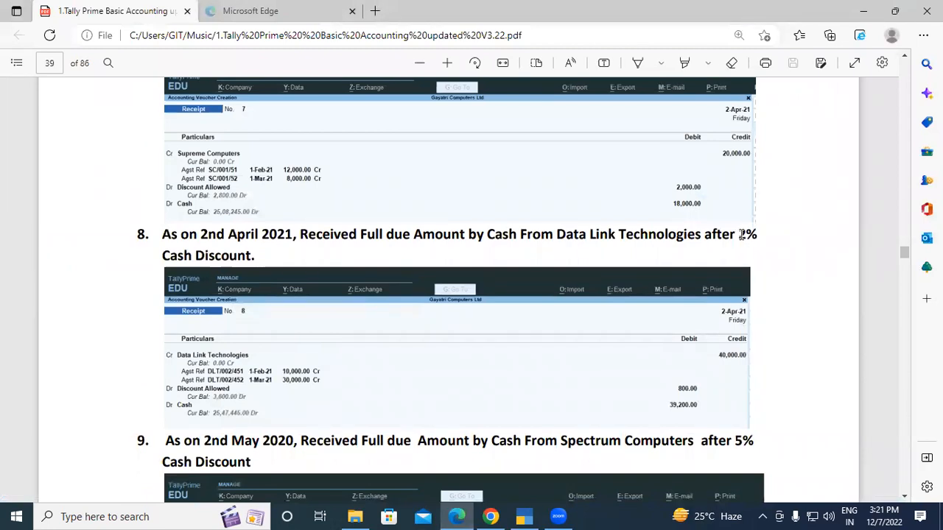
scroll(737, 234, up, 3)
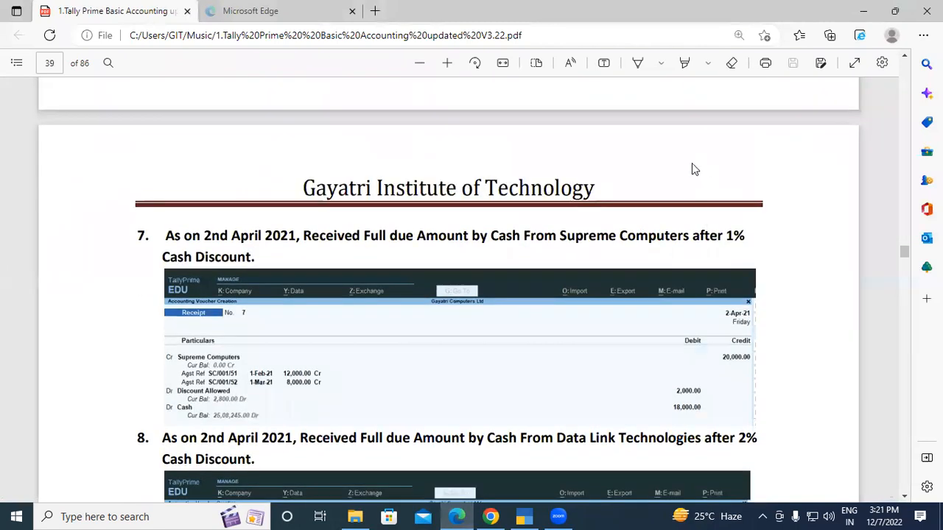
scroll(681, 238, down, 4)
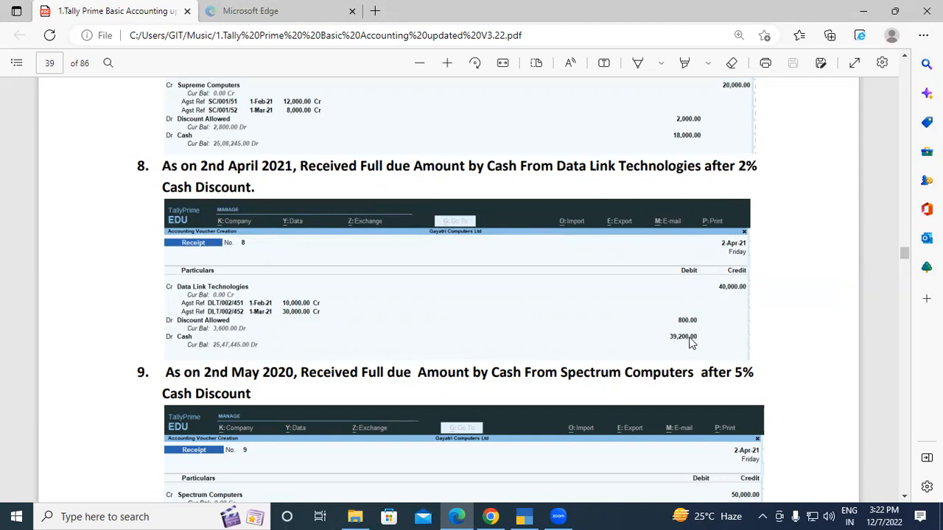
scroll(305, 376, down, 1)
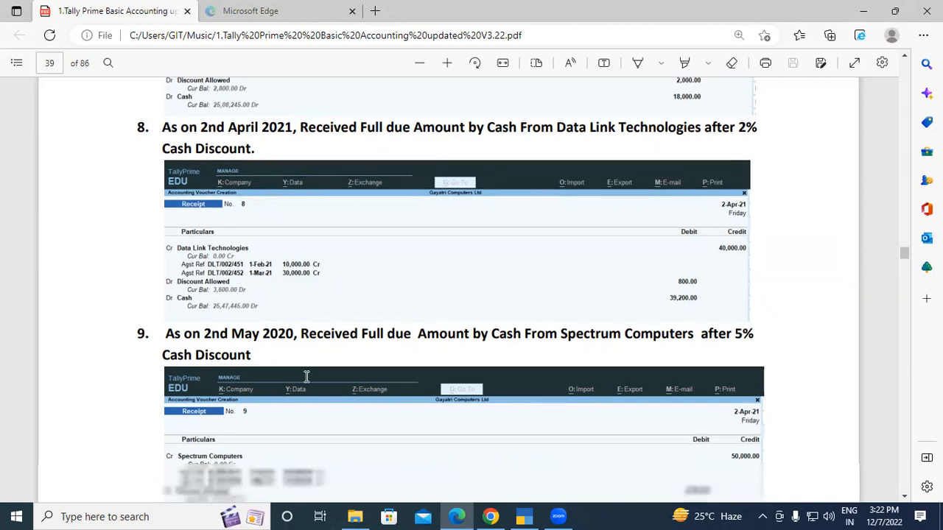
Step: Examine exercise 9 in the PDF for the party name and cash discount rate of the next receipt
drag(159, 299, 276, 325)
click(275, 325)
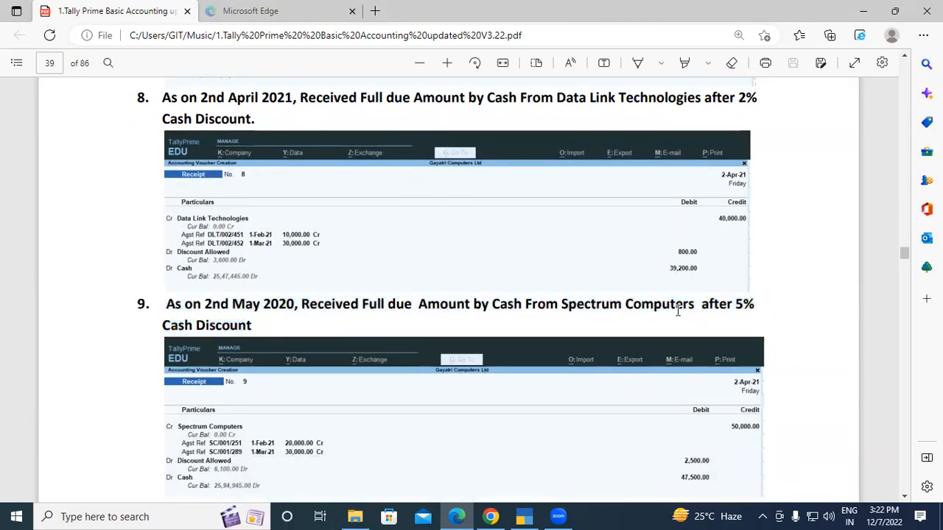
drag(737, 303, 753, 305)
click(746, 304)
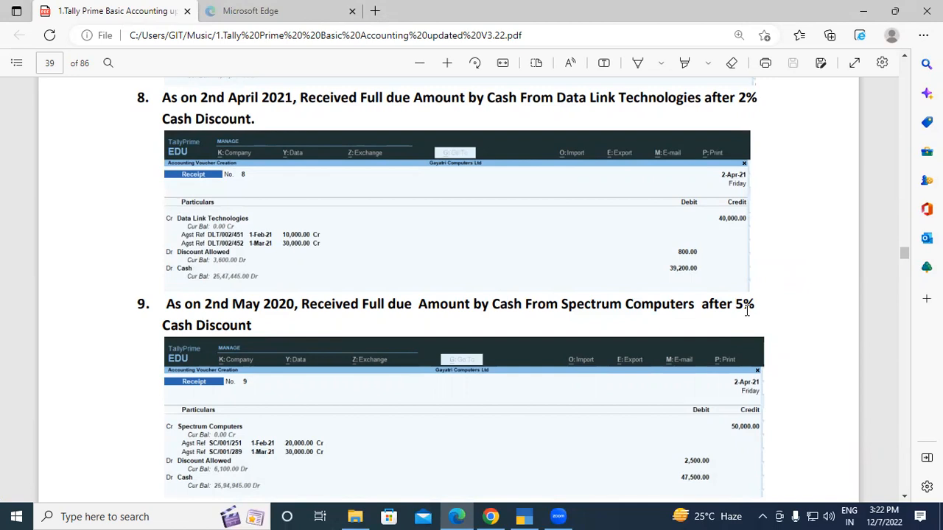
scroll(569, 341, down, 1)
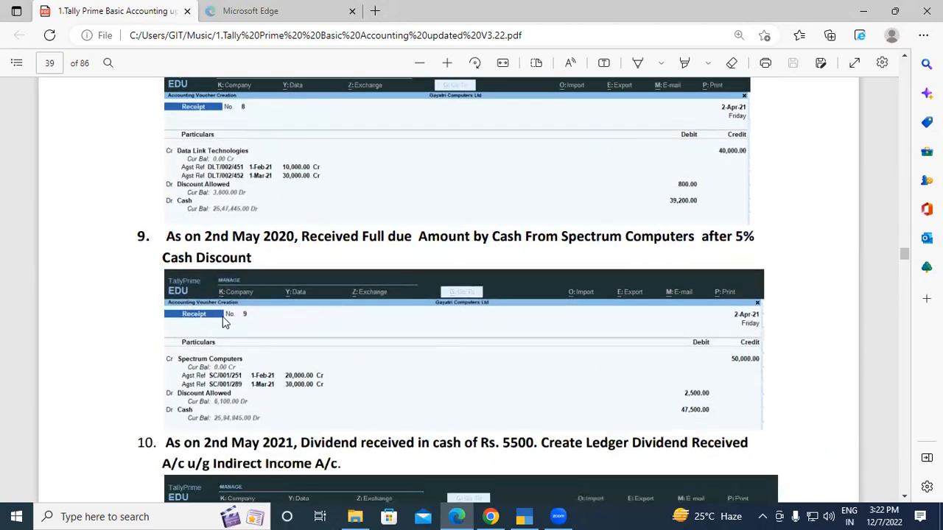
drag(165, 236, 251, 259)
click(436, 230)
drag(563, 234, 672, 248)
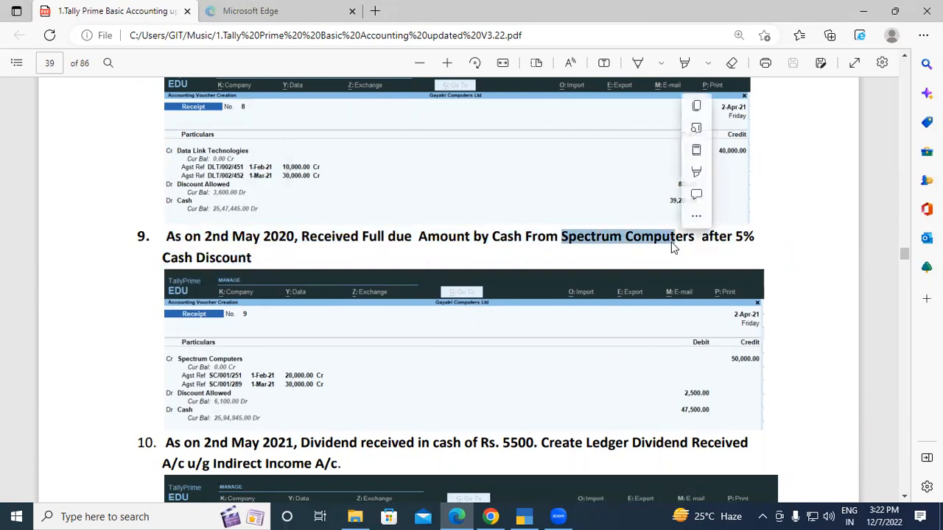
click(719, 235)
drag(734, 236, 755, 235)
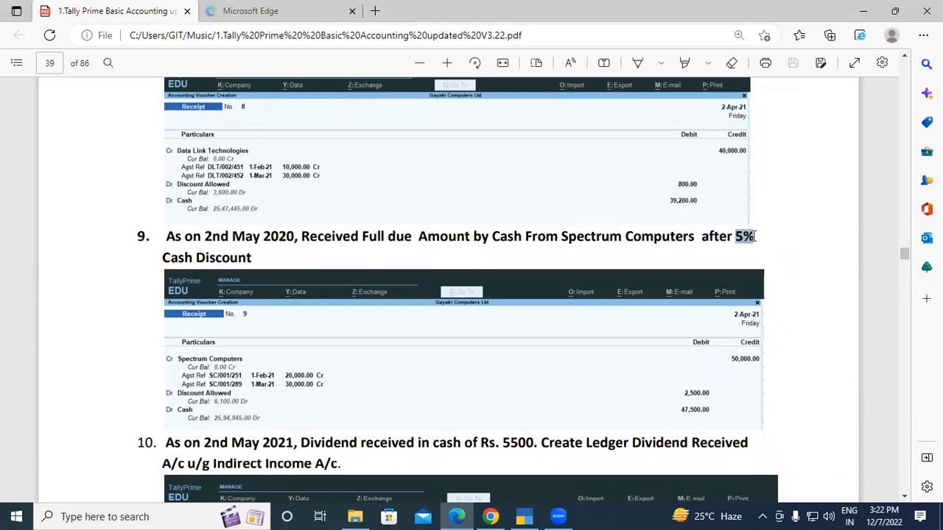
Step: Open a new receipt voucher in TallyPrime, choose Spectrum Computers as the credit ledger and view its pending bills
click(523, 516)
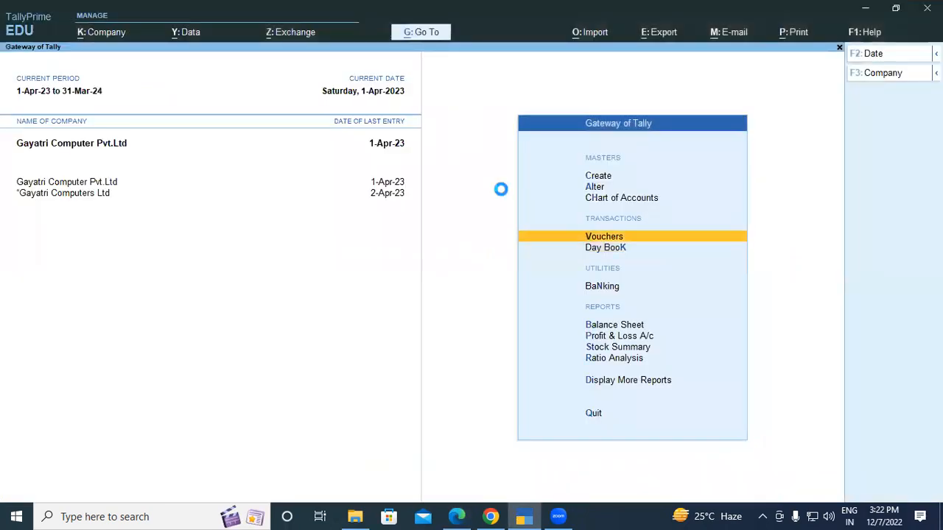
key(Return)
text(Sp)
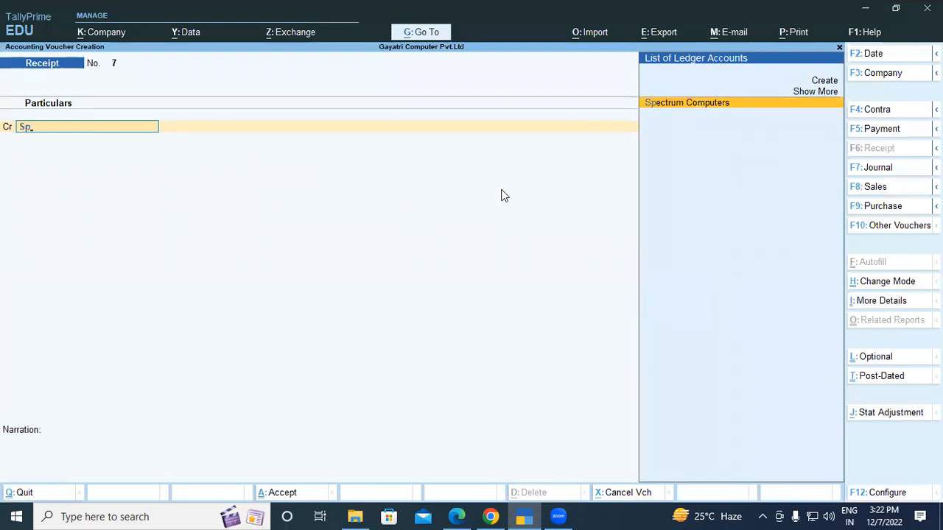
key(Return)
key(Return)
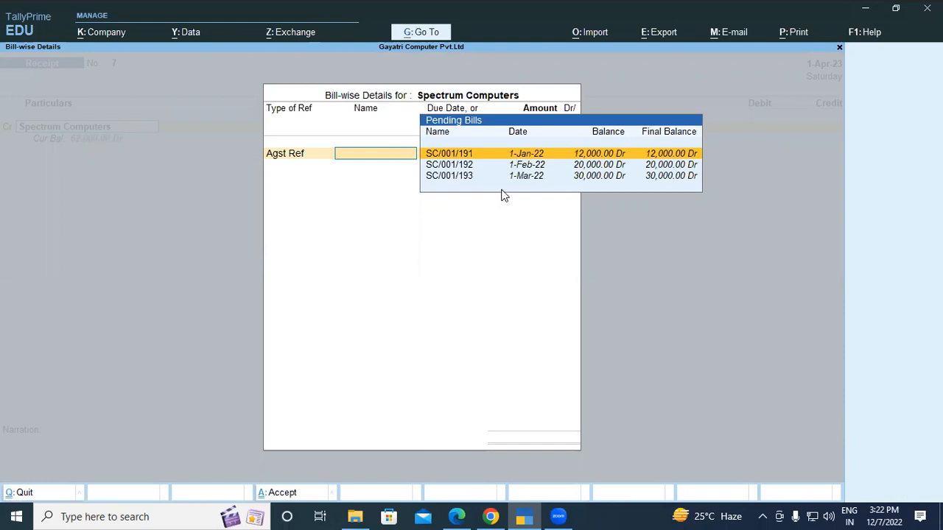
key(Down)
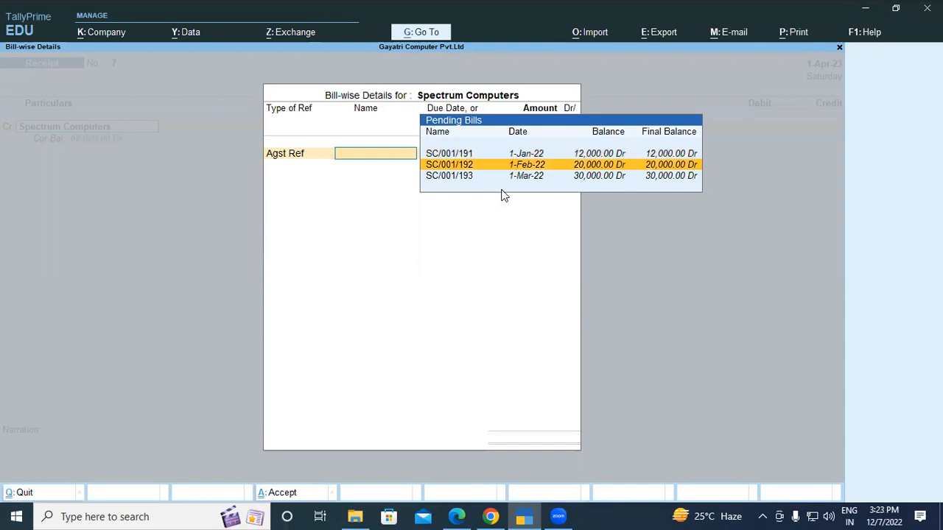
key(Escape)
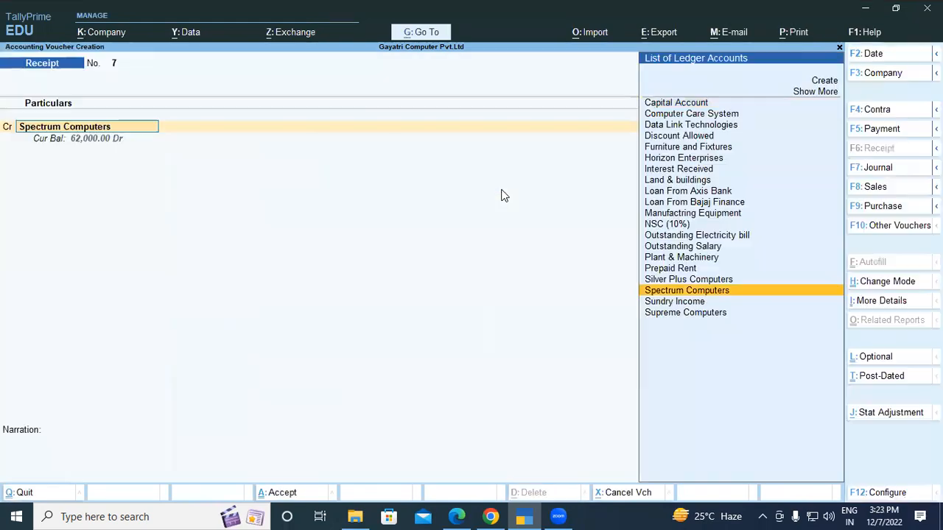
Step: Recheck exercise 9 in the PDF and allocate 20,000.00 as an Agst Ref to Spectrum Computers' pending bill SC/001/192
click(462, 515)
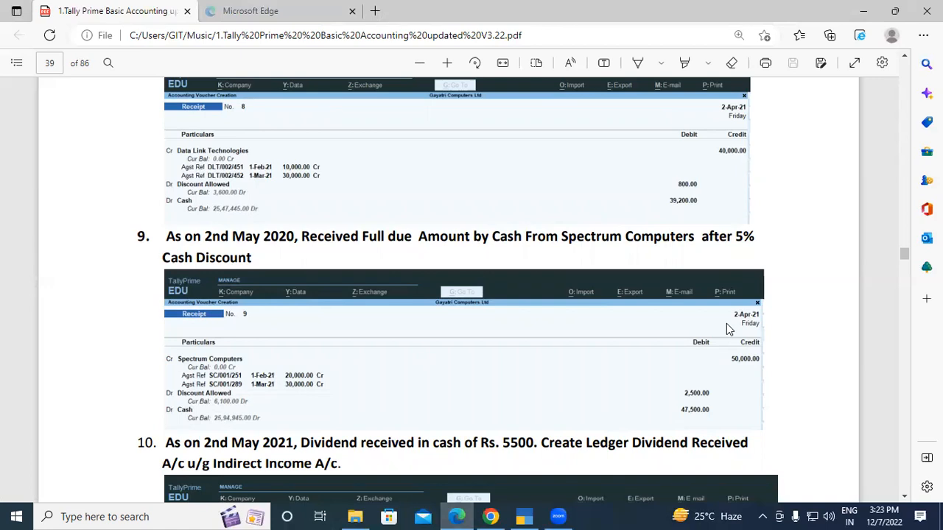
key(alt+Tab)
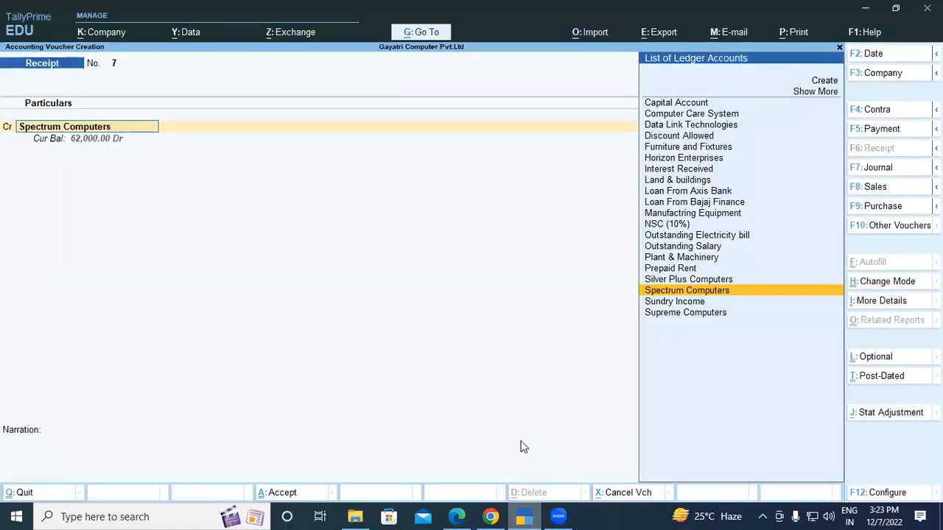
key(Return)
key(Return)
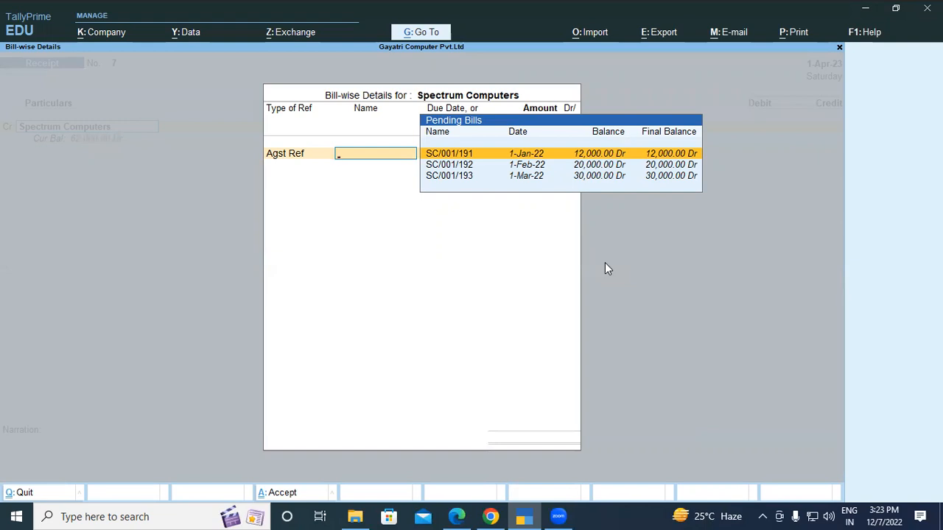
key(Down)
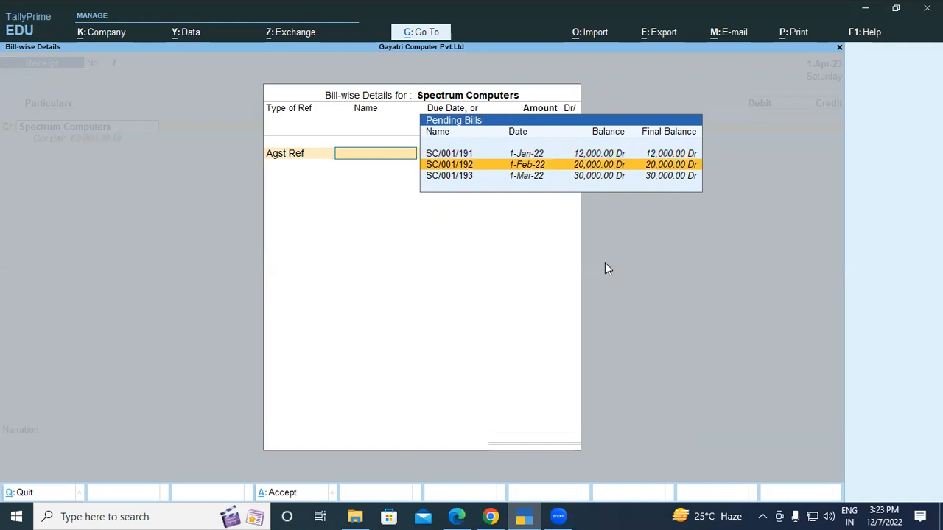
key(Return)
key(Return)
key(Return)
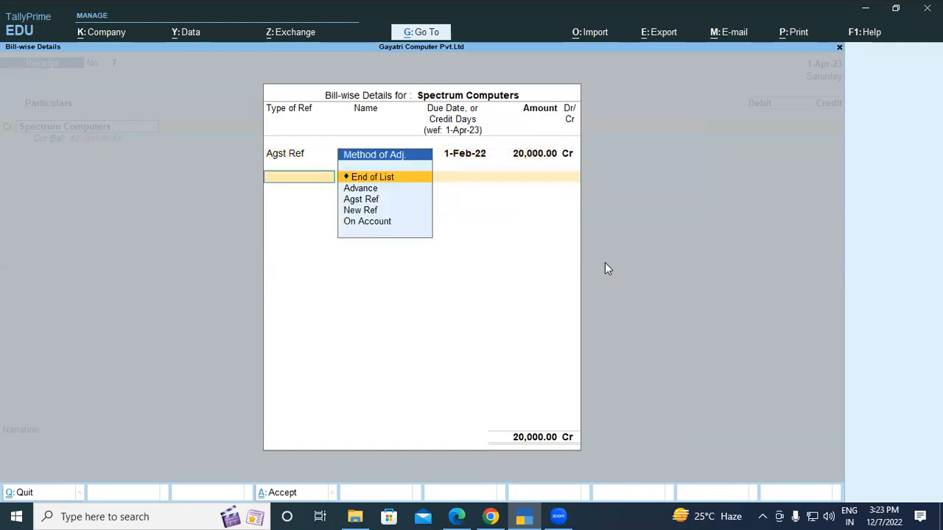
Step: Allocate 30,000.00 as a second Agst Ref to Spectrum Computers' pending bill SC/001/193 and complete the bill-wise details
key(Down)
key(Down)
key(Return)
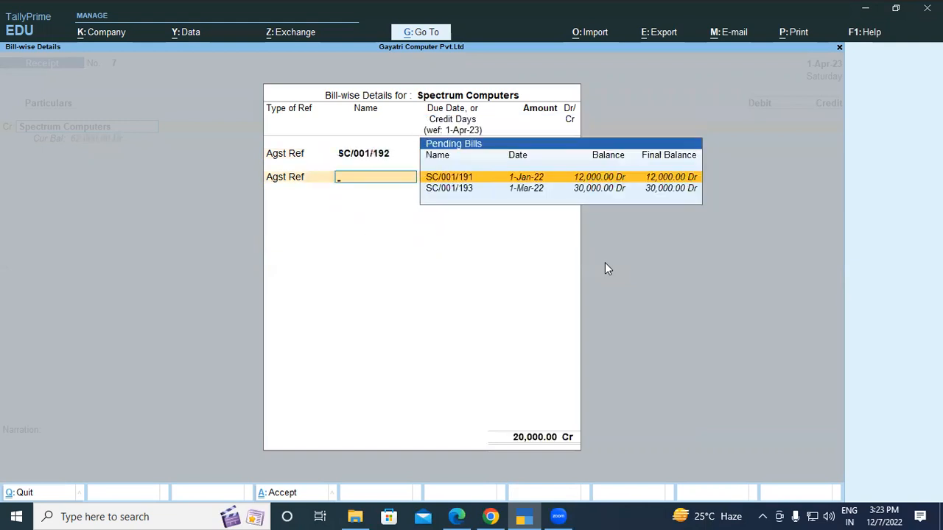
key(Down)
key(Return)
key(Return)
key(Return)
key(Return)
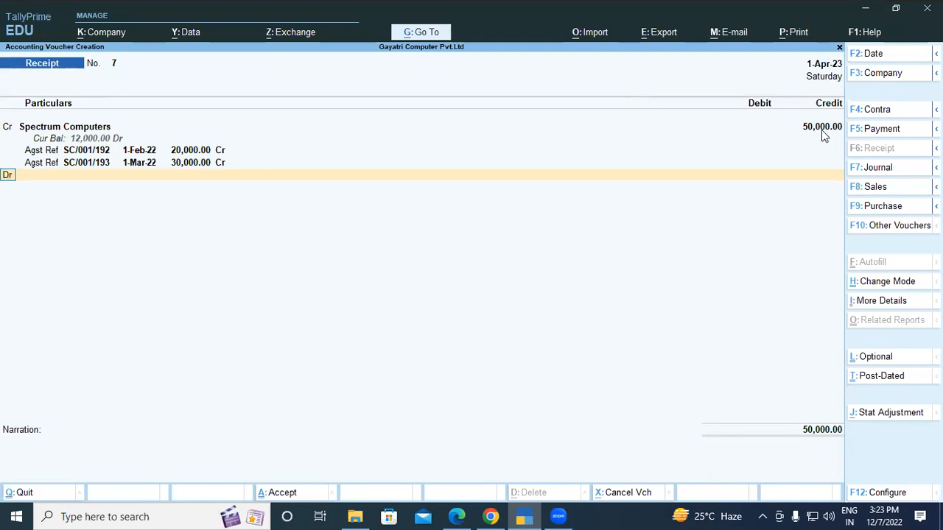
Step: Calculate 50000*5/100 and 50000-2500 in the built-in calculator and check the amounts against exercise 9 in the PDF
key(ctrl+n)
text(50000)
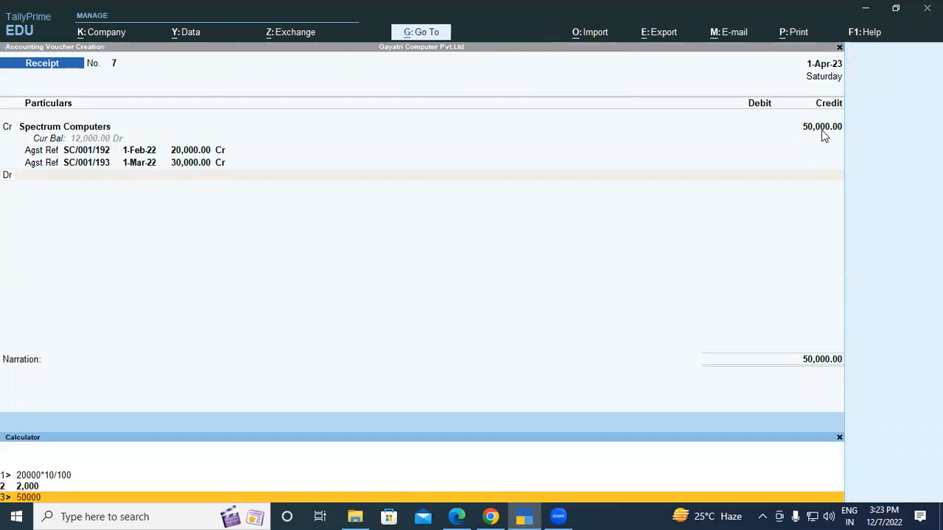
text(*5/100)
key(Return)
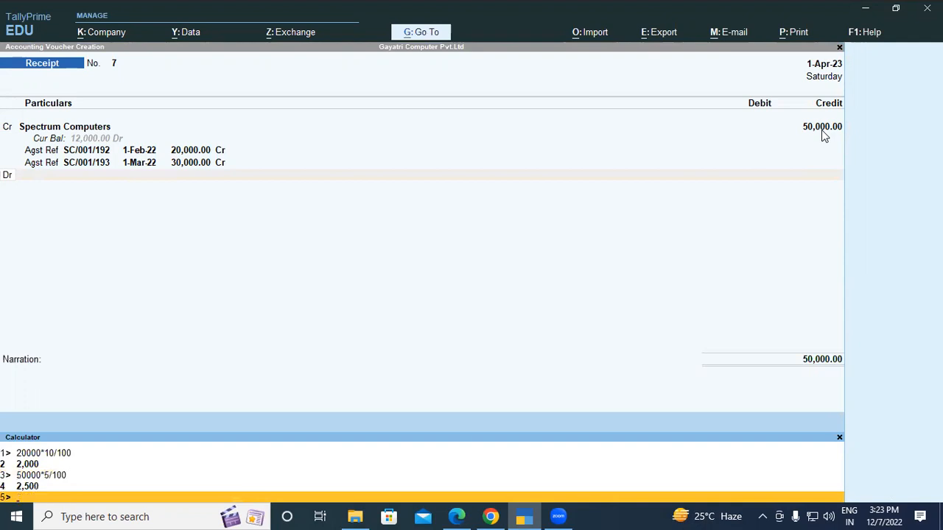
text(50000-2500)
key(Return)
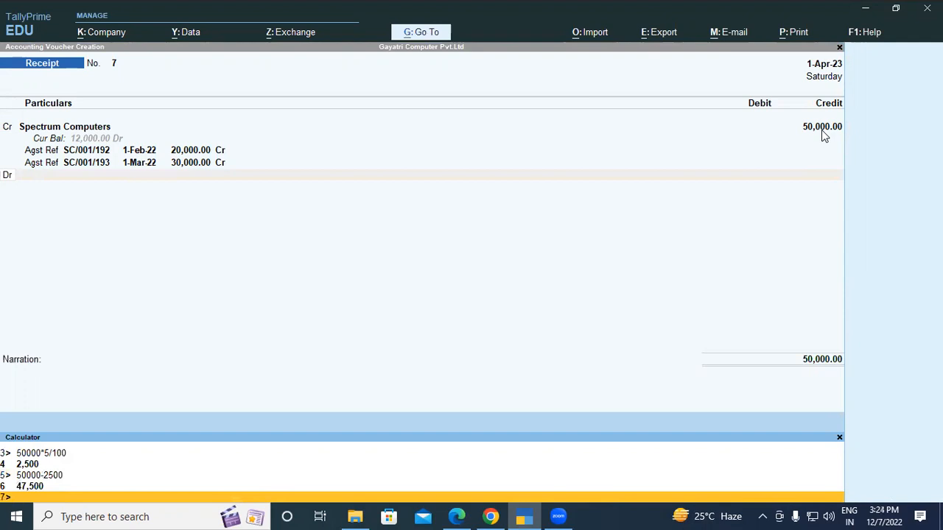
key(alt+Tab)
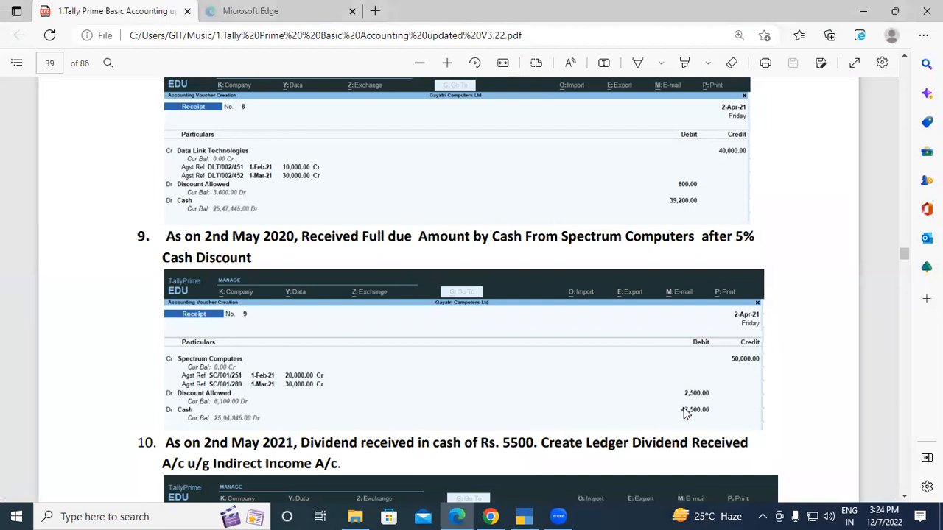
key(alt+Tab)
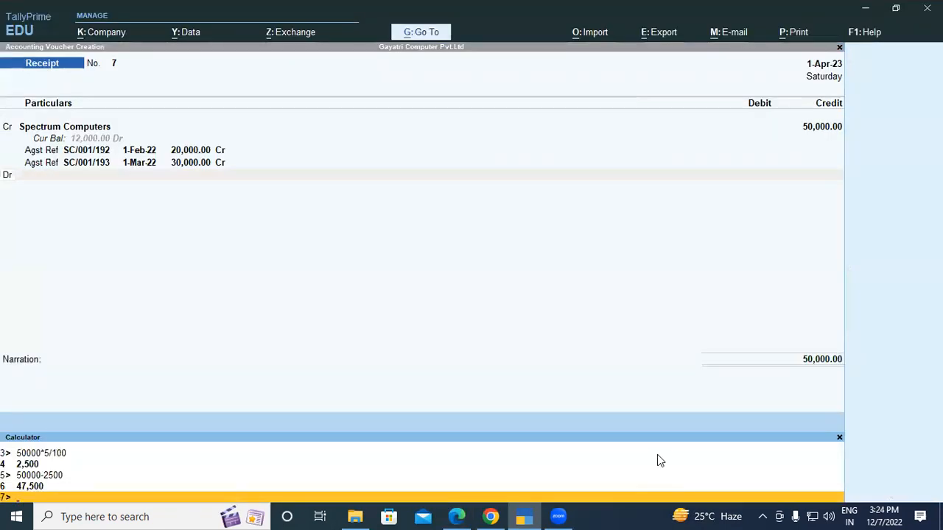
key(Escape)
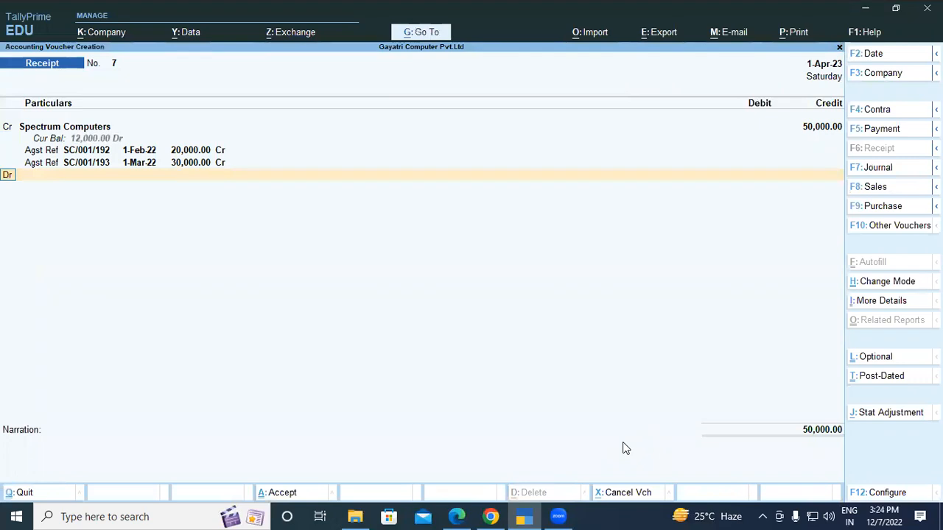
Step: Debit the Discount Allowed ledger with 2,500.00 in the Spectrum Computers receipt voucher
key(Return)
text(Di)
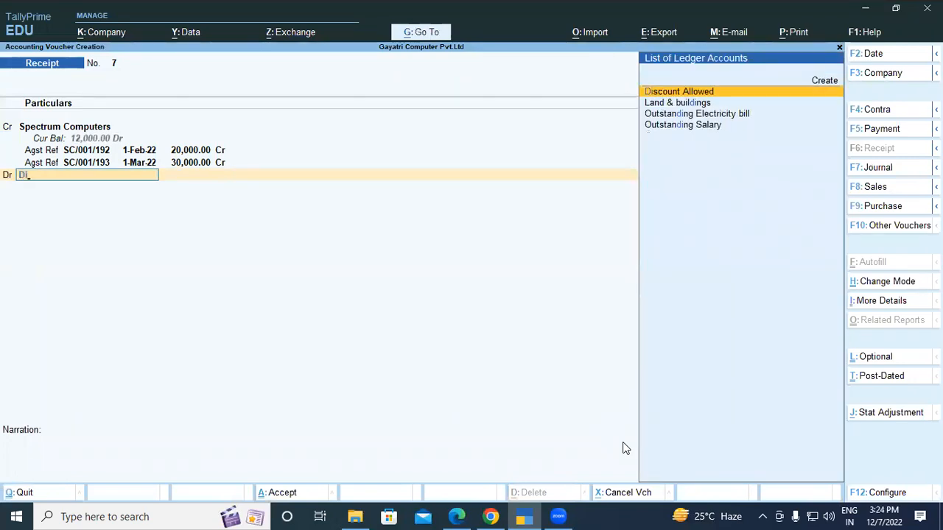
key(Return)
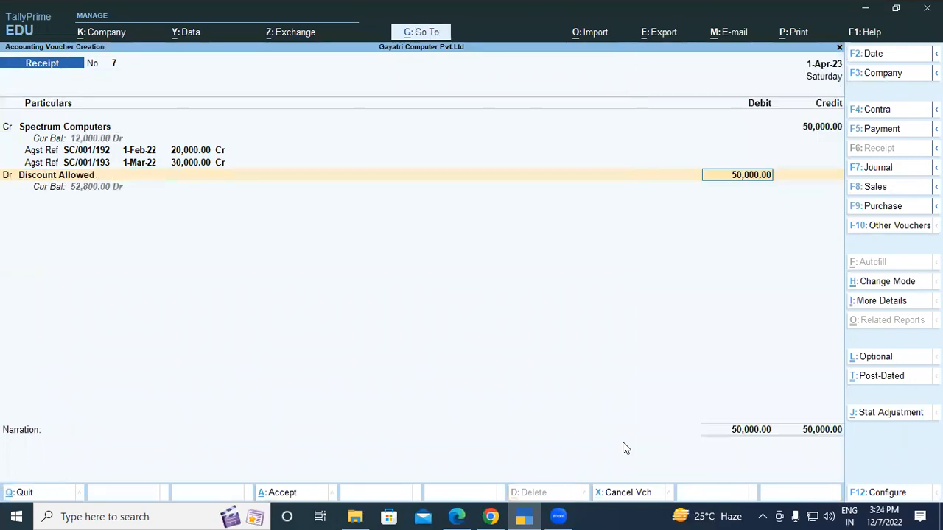
text(2500)
key(Return)
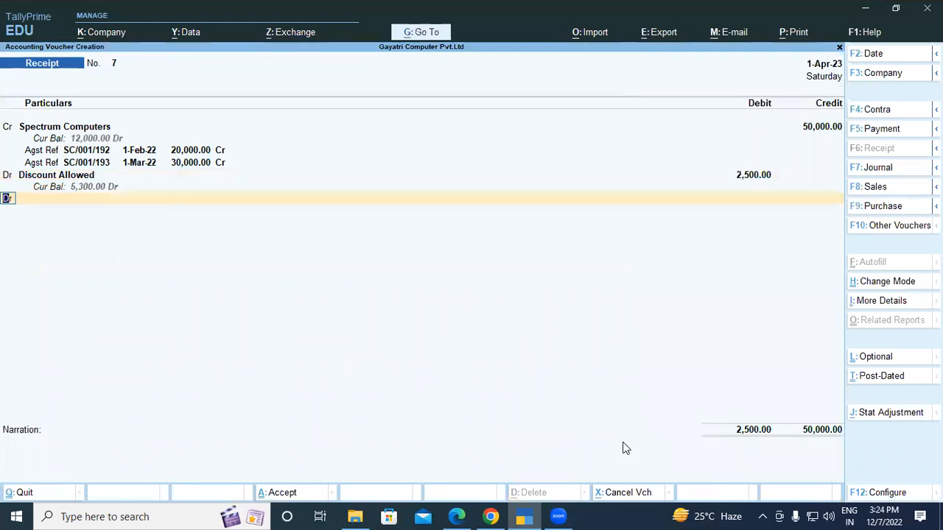
Step: Debit Cash with 47,500.00, leave the narration blank and save the Spectrum Computers receipt voucher
key(Return)
text(Cash)
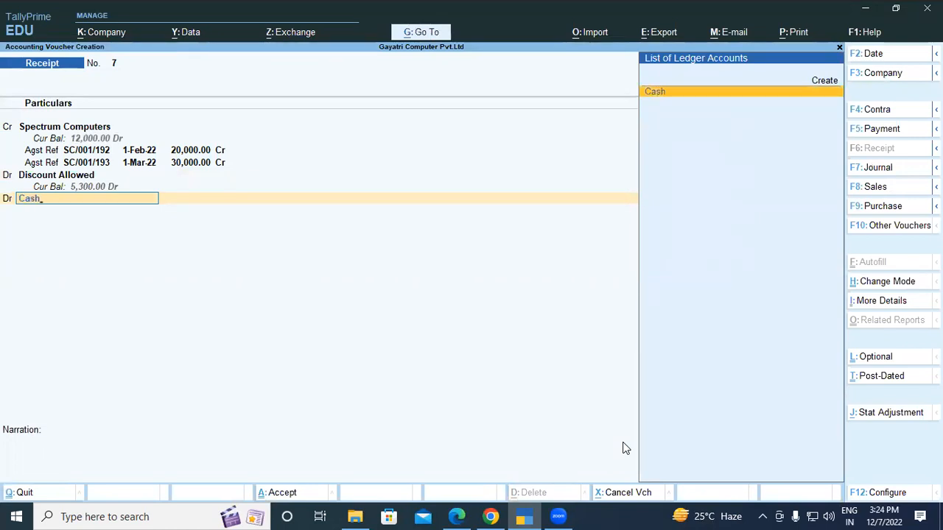
key(Return)
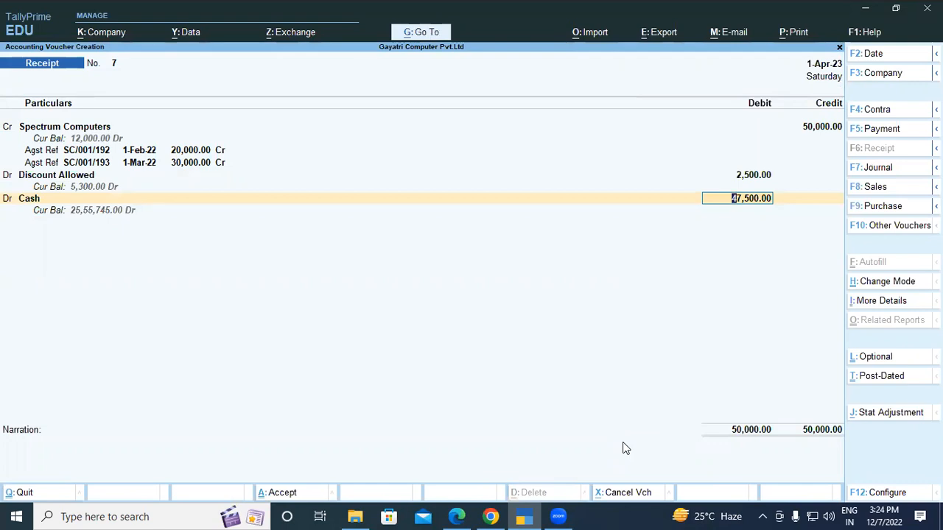
key(Return)
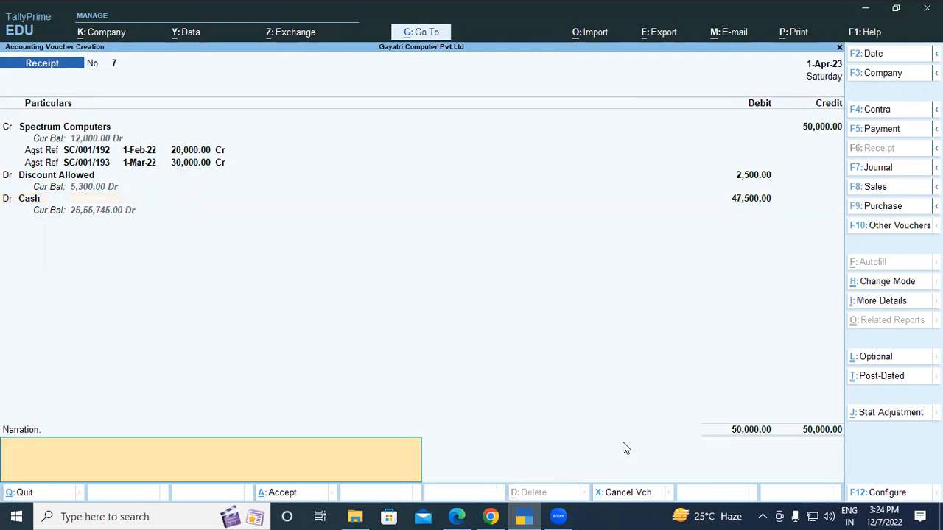
key(Return)
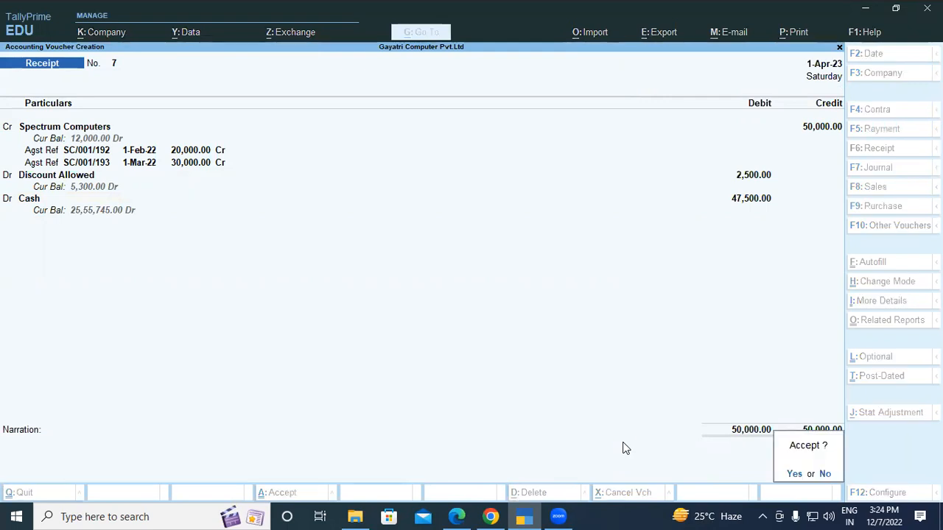
key(y)
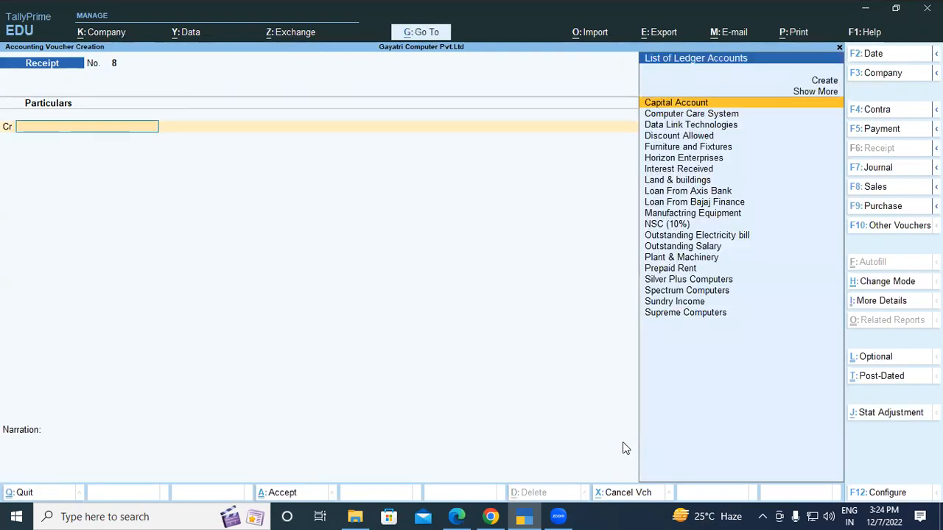
Step: Switch to the exercise PDF in Edge and examine exercise 10 for the dividend receipt's date, amount, payment mode and required ledger
key(alt+Tab)
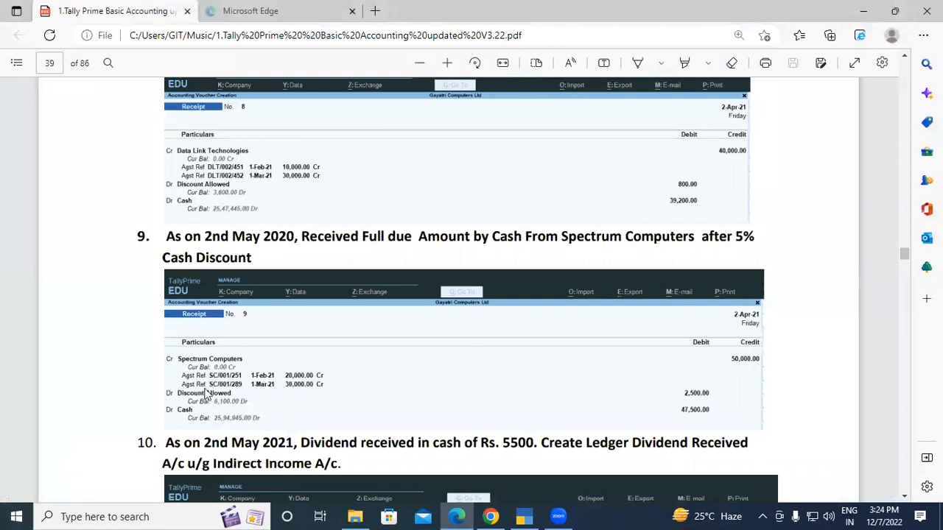
scroll(307, 440, down, 2)
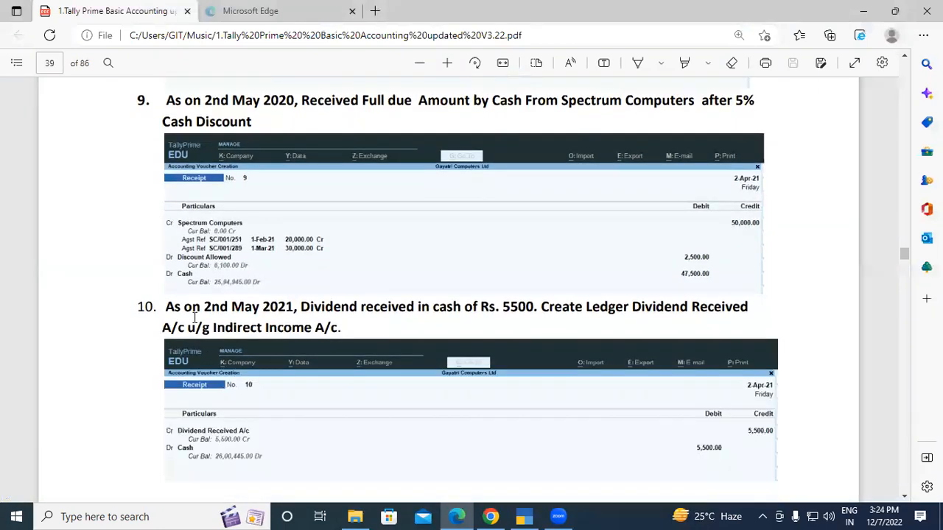
drag(166, 307, 282, 308)
click(282, 308)
drag(205, 308, 230, 309)
click(313, 308)
drag(301, 308, 416, 308)
click(479, 324)
drag(505, 307, 535, 309)
click(541, 322)
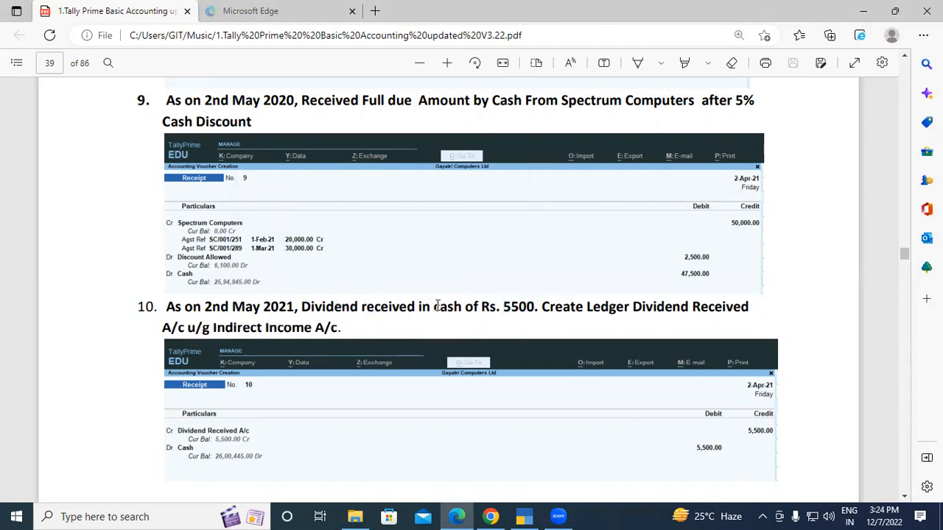
drag(435, 307, 535, 308)
click(327, 307)
drag(299, 307, 414, 307)
click(412, 309)
drag(302, 306, 415, 308)
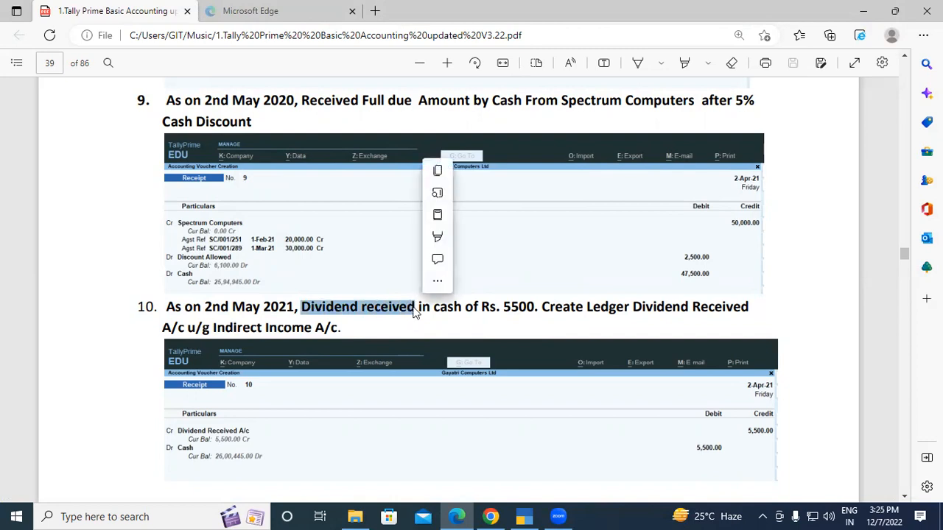
click(407, 307)
drag(407, 307, 305, 308)
click(305, 308)
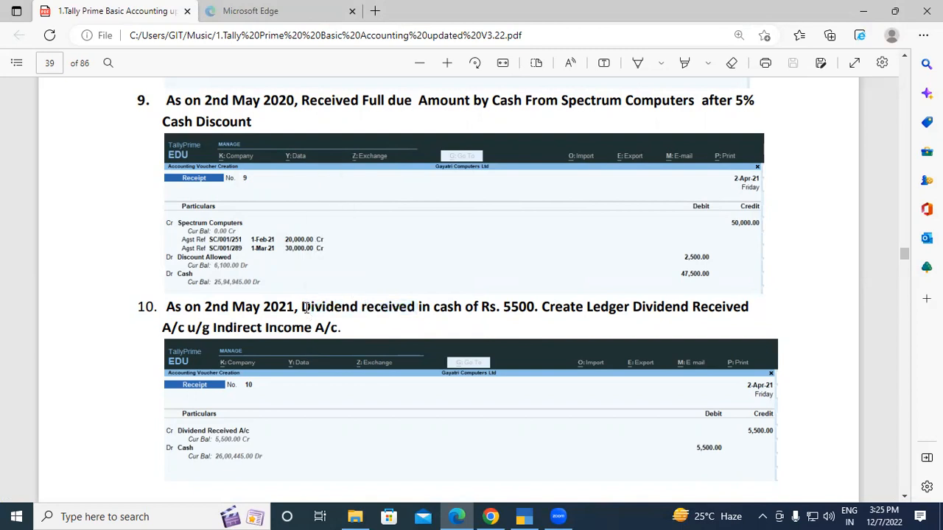
drag(433, 308, 538, 308)
click(460, 309)
click(413, 316)
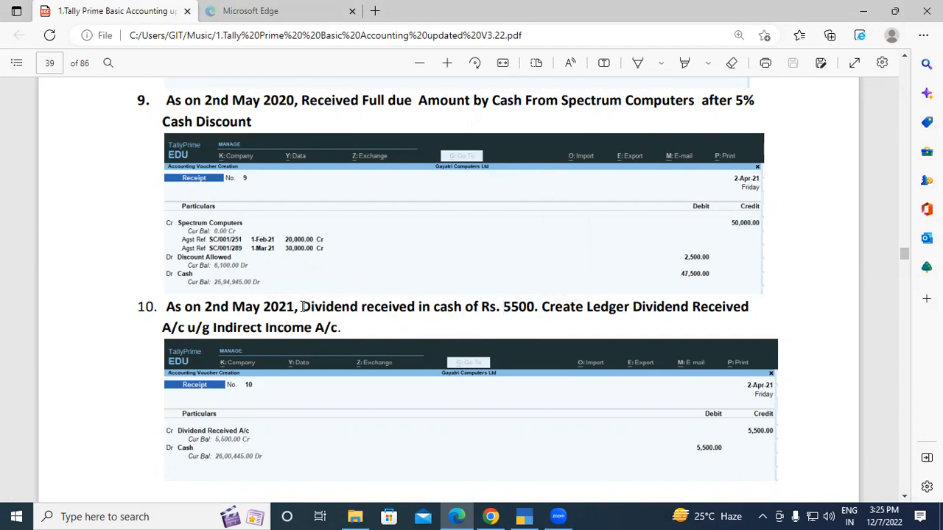